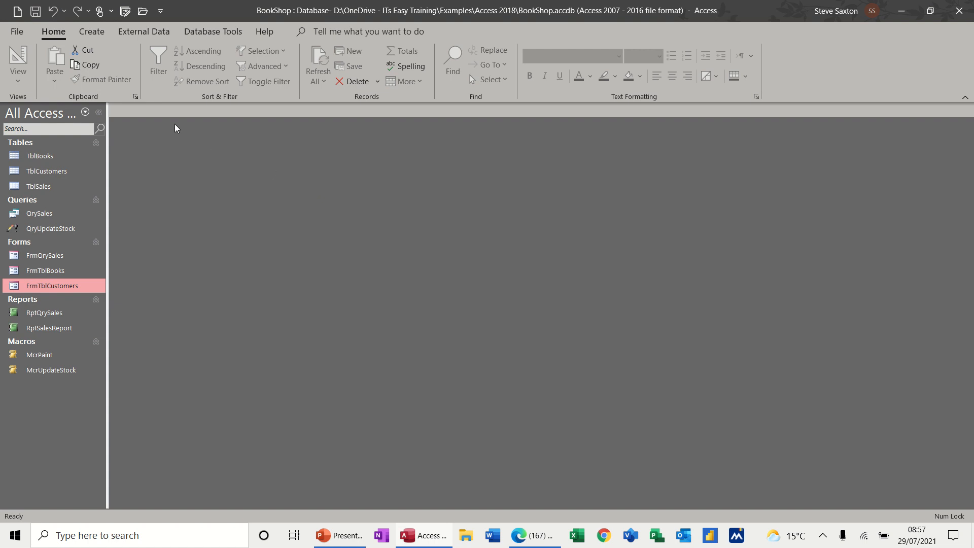
# - Create a new blank form in Design view and enlarge its detail area to about 20.5 cm wide and 13.7 cm high
pyautogui.click(97, 32)
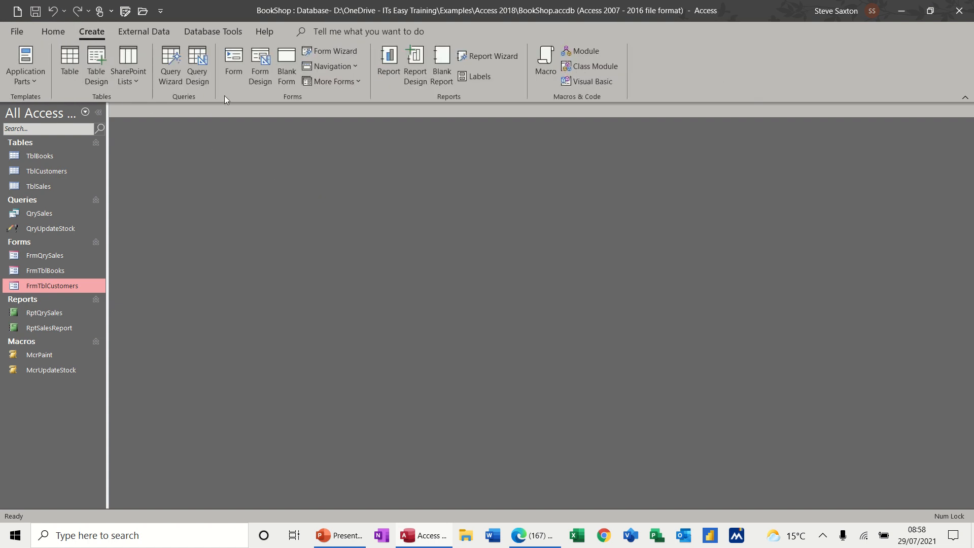
pyautogui.click(261, 61)
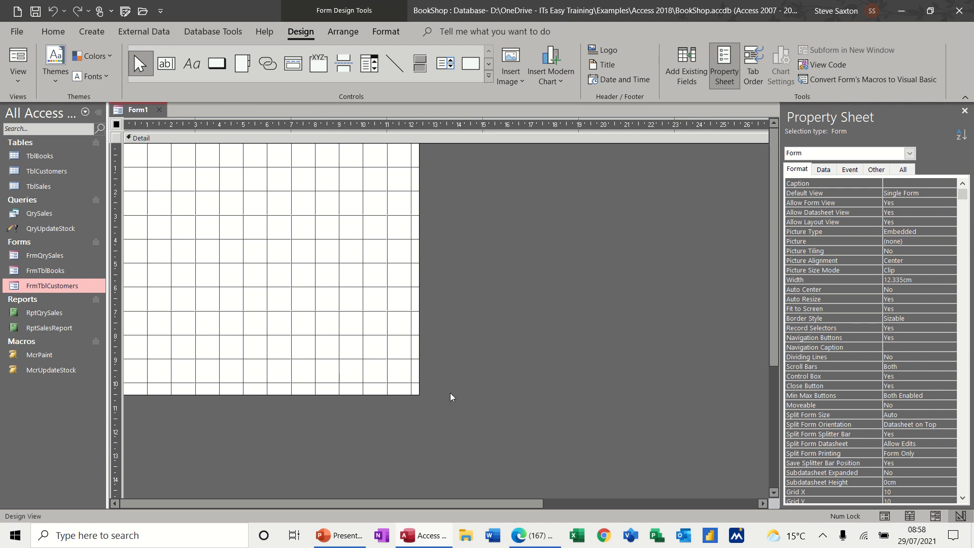
pyautogui.moveTo(422, 394); pyautogui.dragTo(615, 473)
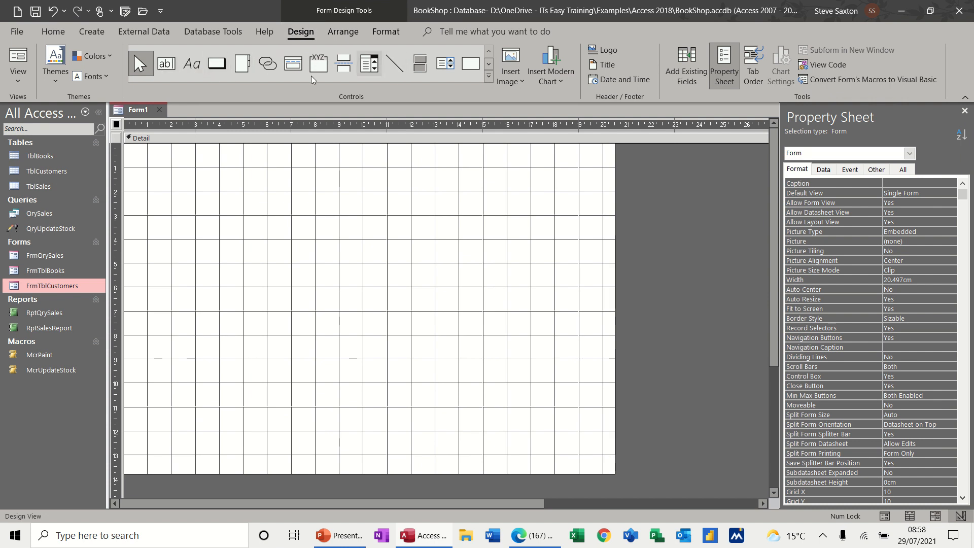
# - Draw a command button about 3.8 by 1.4 cm near the form's upper-left corner that opens FrmQrySales and shows all the records
pyautogui.click(215, 63)
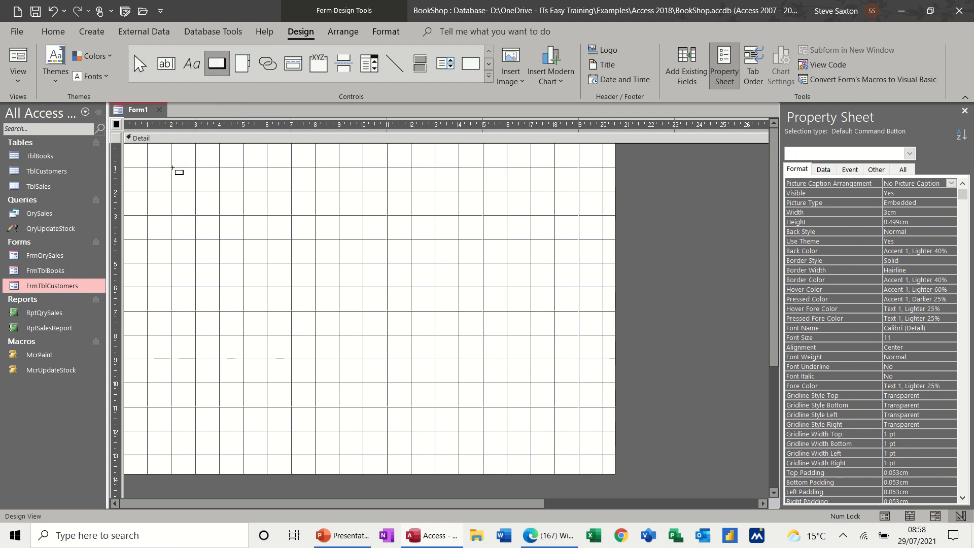
pyautogui.moveTo(177, 169); pyautogui.dragTo(263, 201)
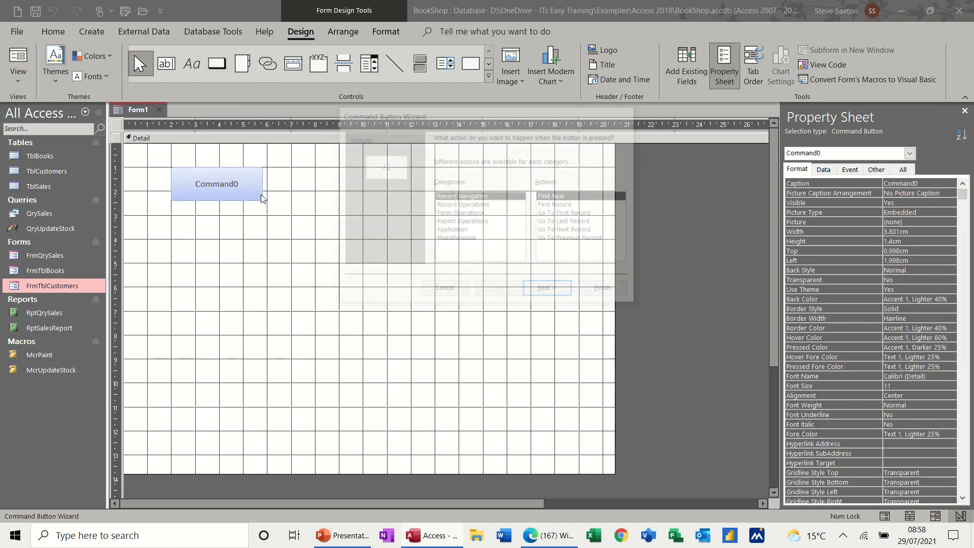
pyautogui.moveTo(451, 118); pyautogui.dragTo(419, 151)
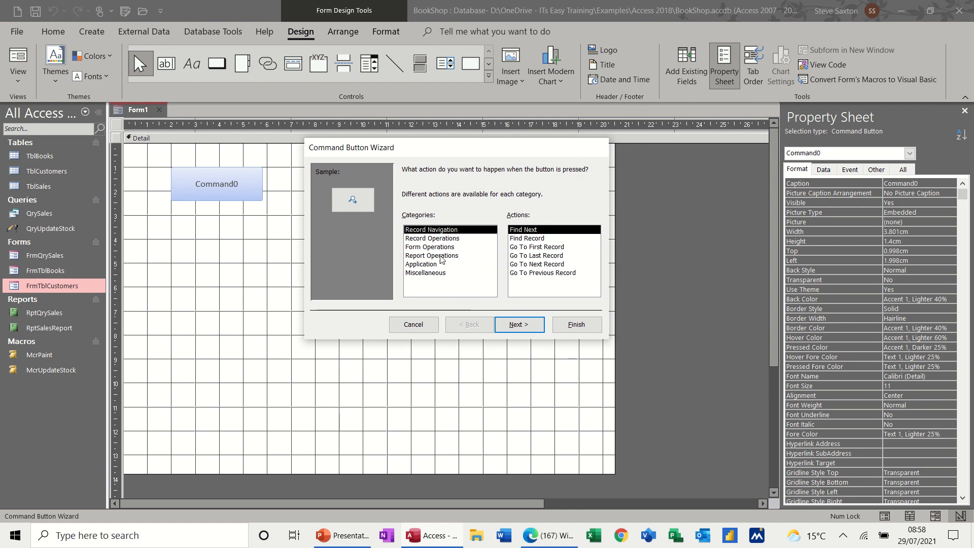
pyautogui.click(414, 248)
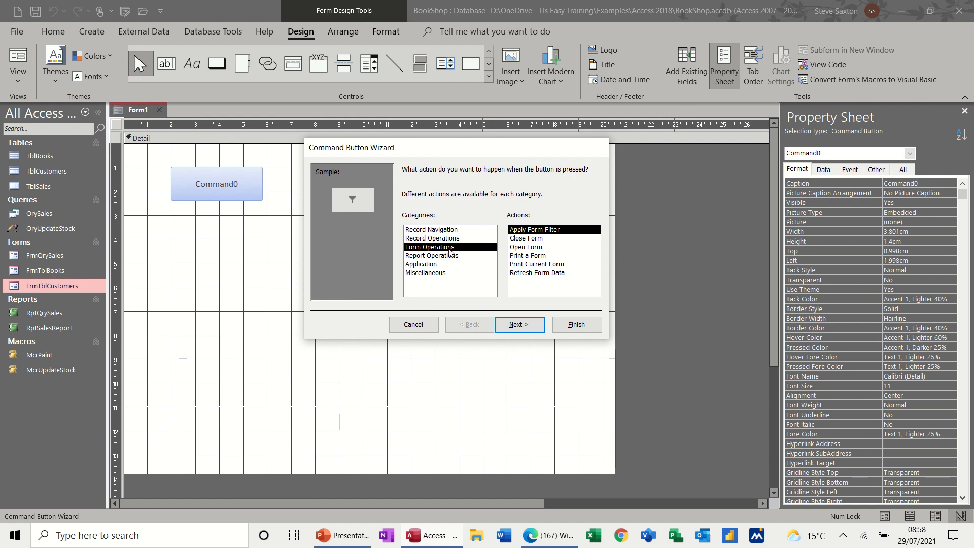
pyautogui.click(536, 247)
pyautogui.click(520, 326)
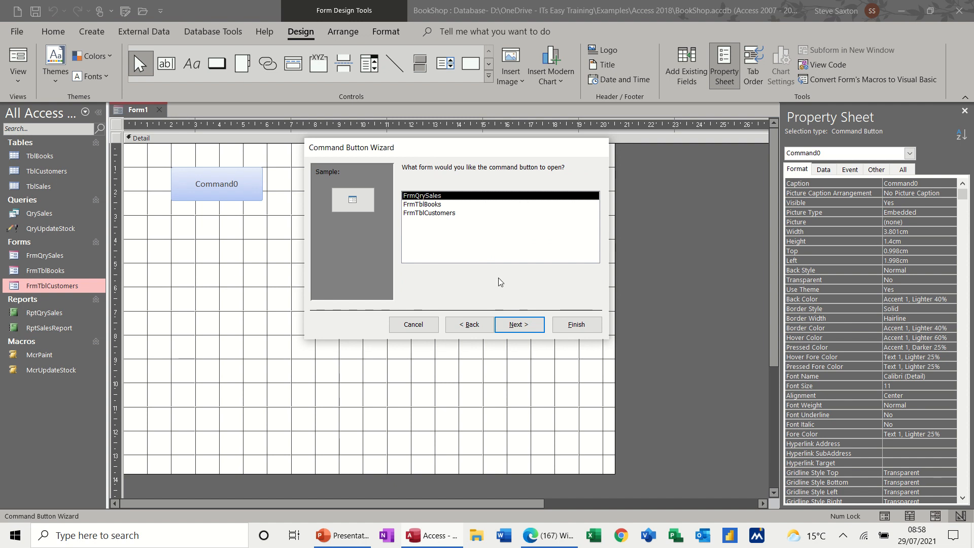
pyautogui.click(513, 325)
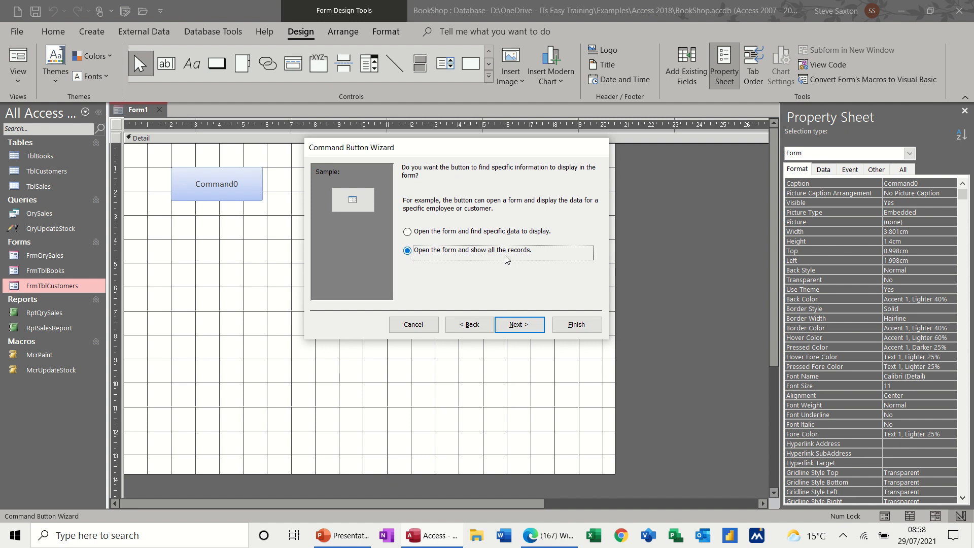
pyautogui.click(514, 326)
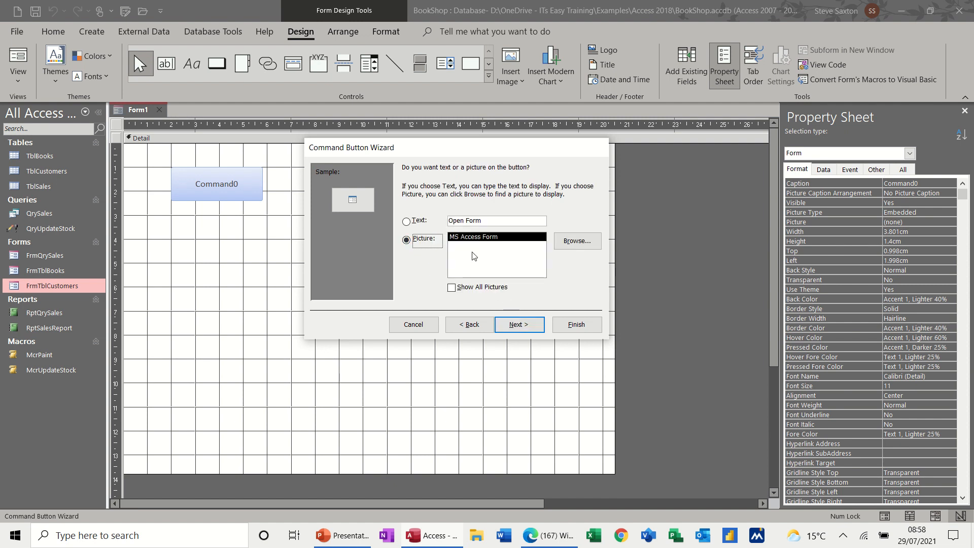
# - Give the command button the text "Open Sales Form" and finish the wizard with the default button name
pyautogui.moveTo(482, 222); pyautogui.dragTo(445, 227)
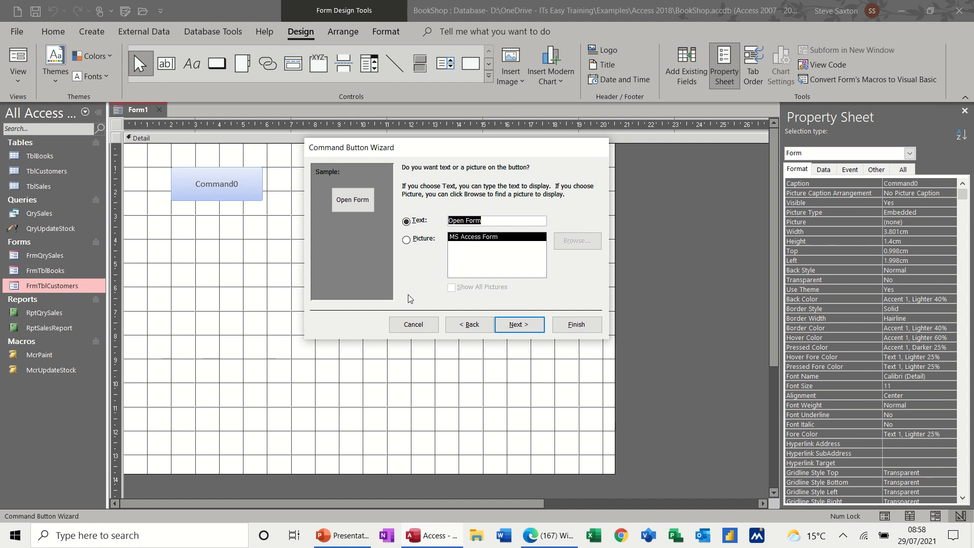
pyautogui.write('Open Sales Form')
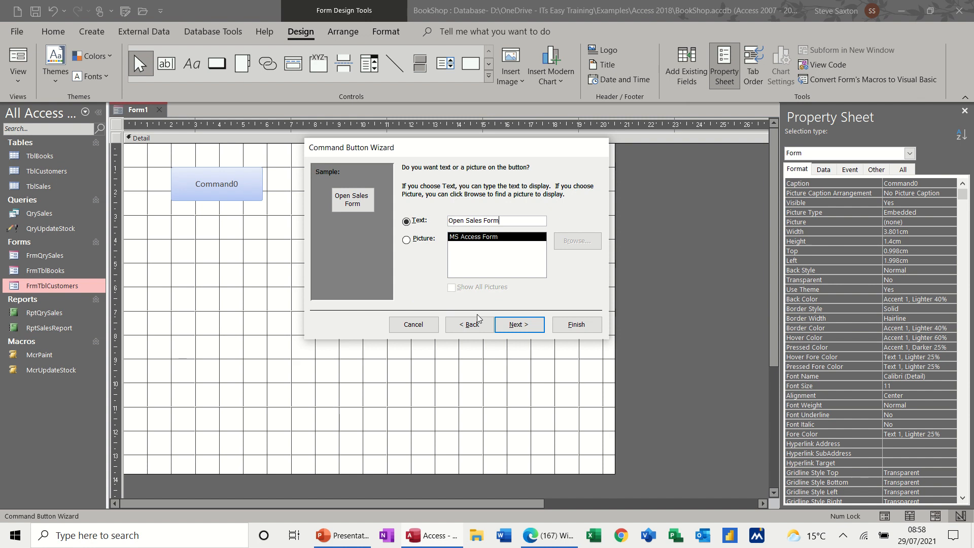
pyautogui.click(515, 325)
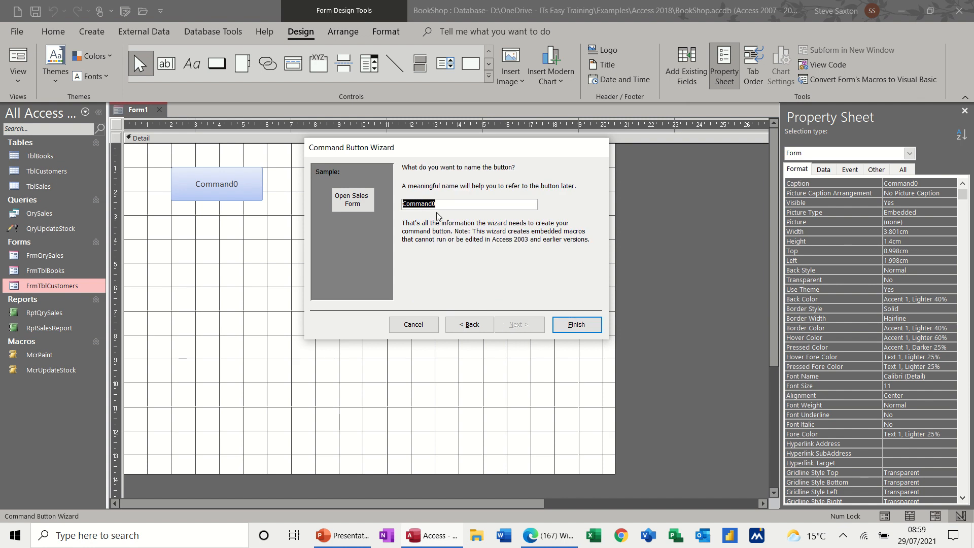
pyautogui.click(562, 324)
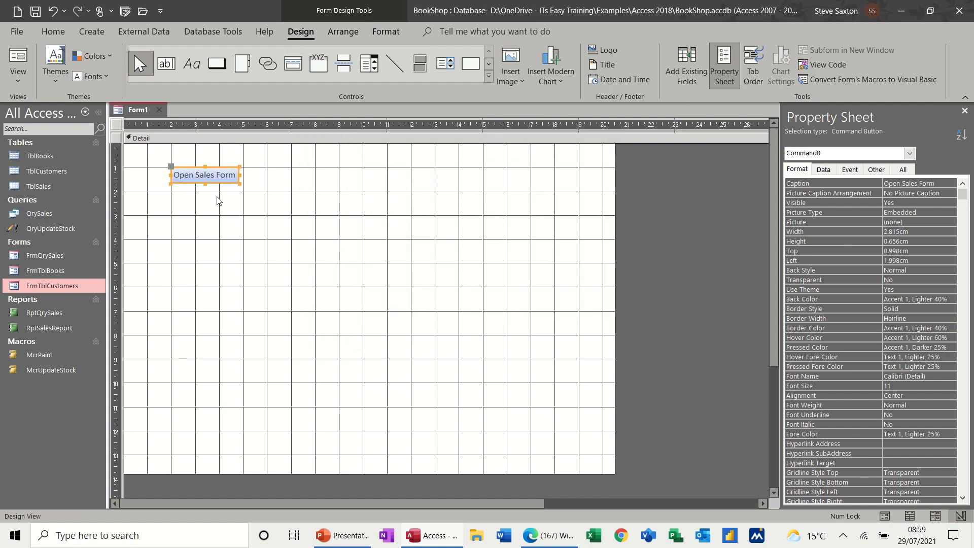
# - Save the new form as "Main Menu"
pyautogui.click(33, 12)
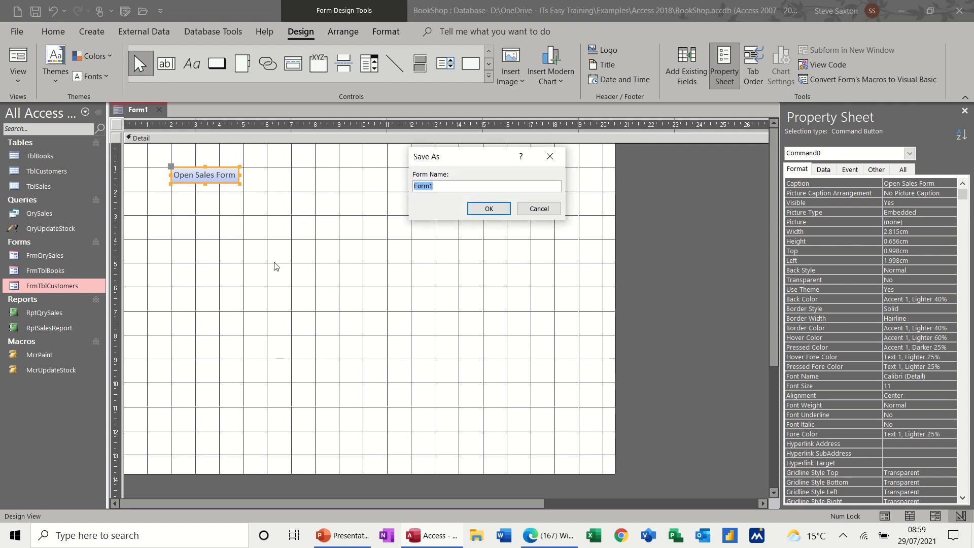
pyautogui.write('Main Menu')
pyautogui.click(474, 210)
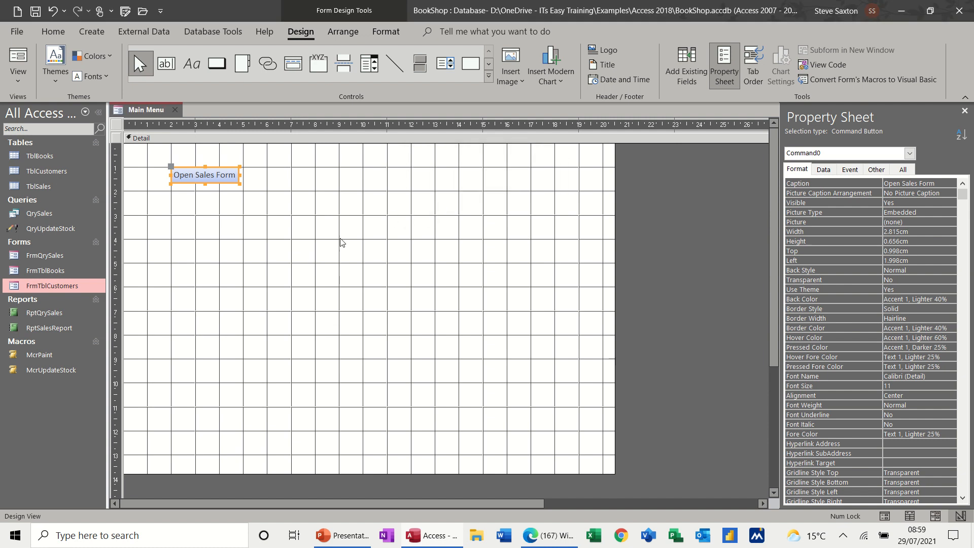
# - Open the sales form through the Main Menu's button in Form view and switch the sales form to Design view
pyautogui.click(15, 58)
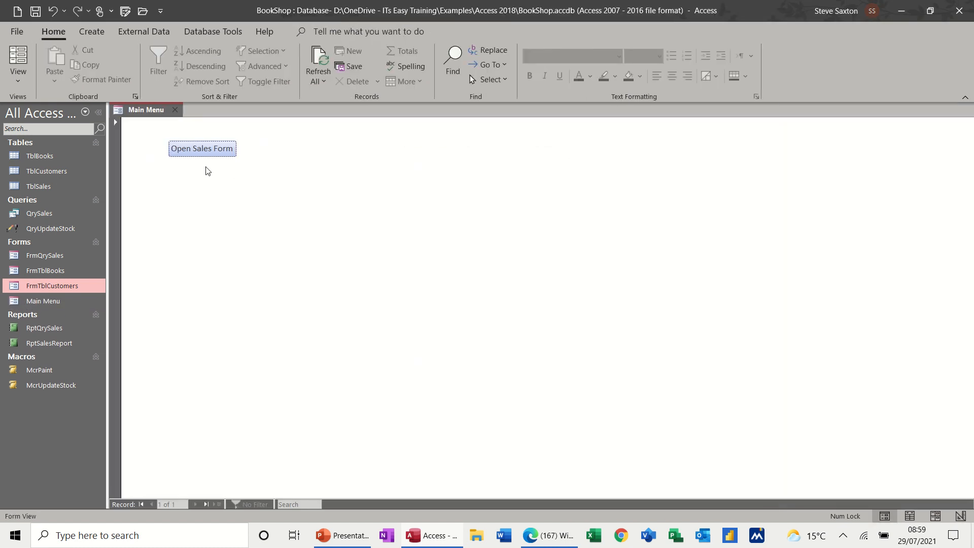
pyautogui.click(197, 154)
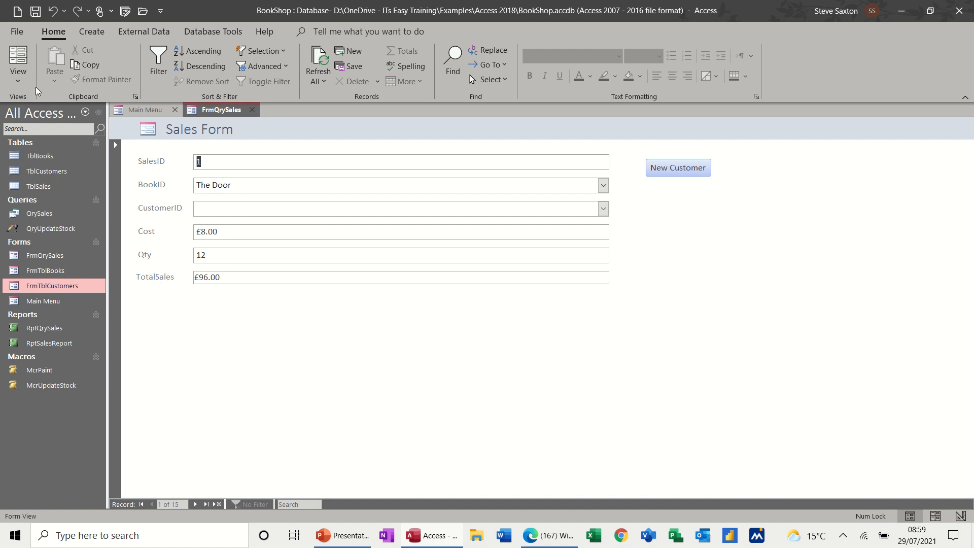
pyautogui.click(21, 84)
pyautogui.click(56, 166)
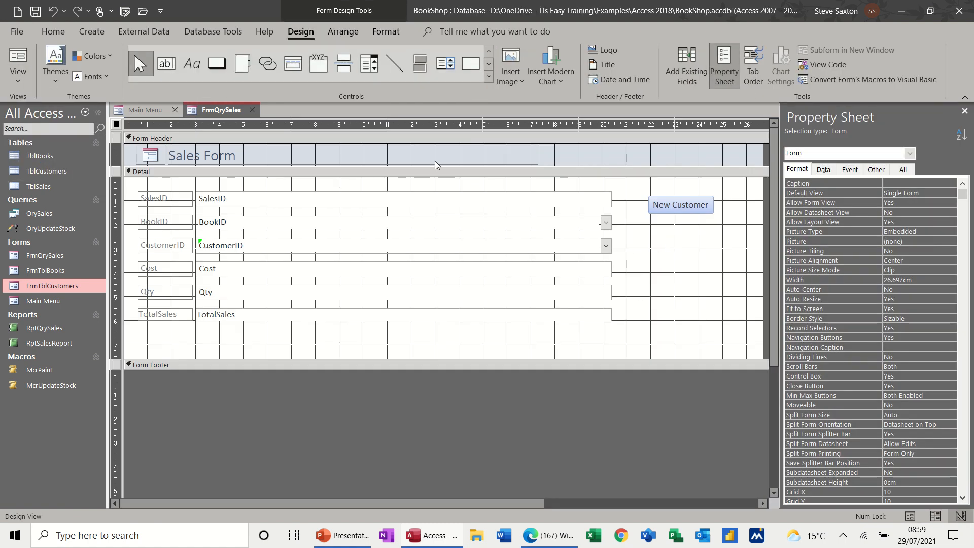
# - Add a command button about 2.6 by 1.1 cm below New Customer with the Close Form action and the text "Close Form"
pyautogui.click(220, 65)
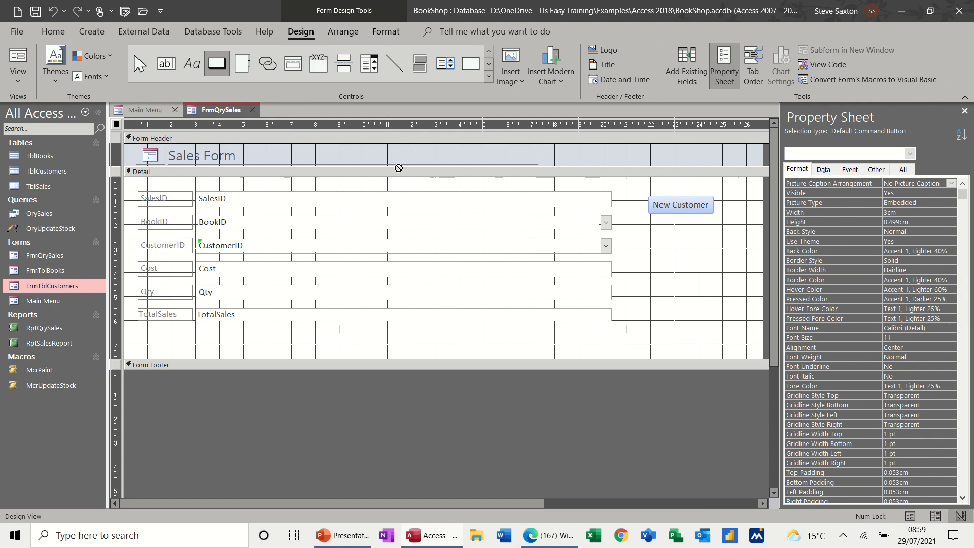
pyautogui.moveTo(652, 226)
pyautogui.mouseDown()
pyautogui.moveTo(661, 247)
pyautogui.moveTo(713, 251)
pyautogui.mouseUp()
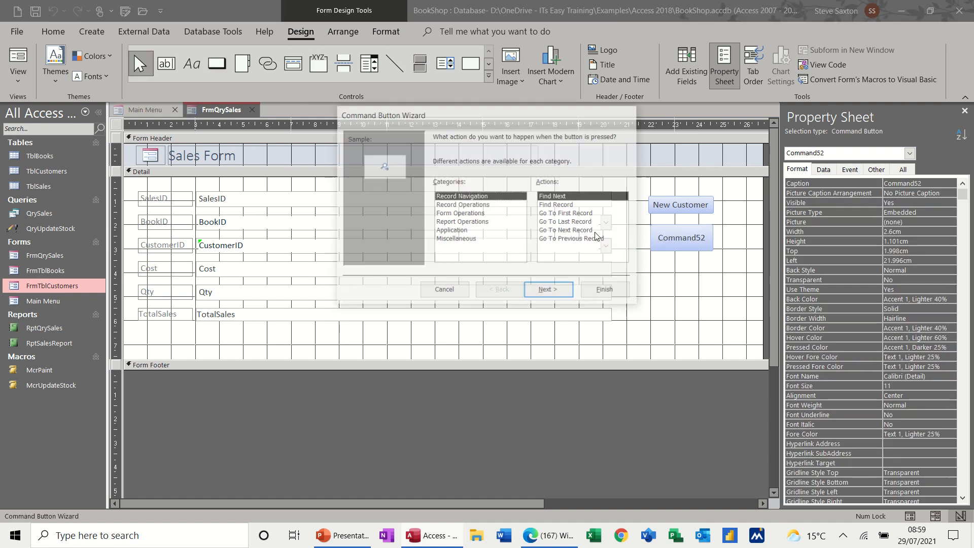
pyautogui.click(474, 214)
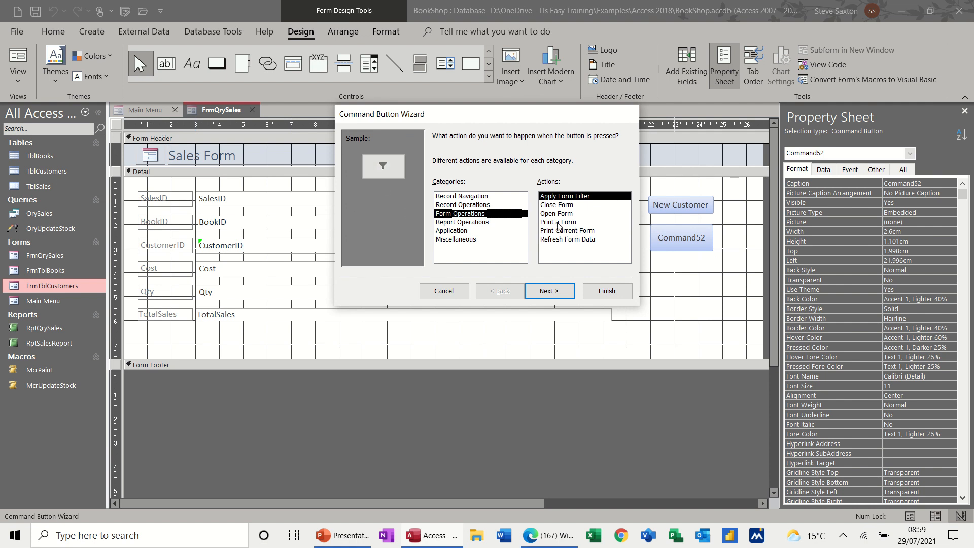
pyautogui.click(560, 205)
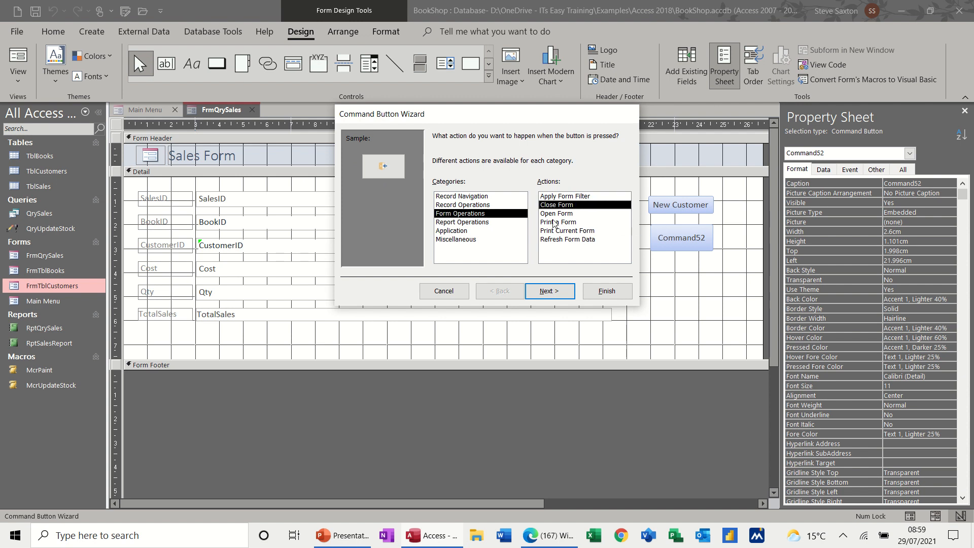
pyautogui.click(548, 292)
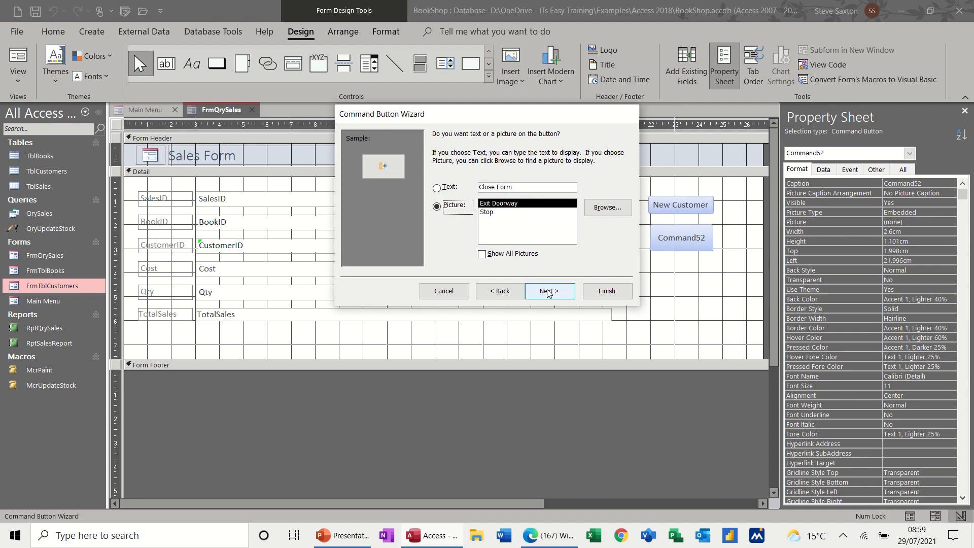
pyautogui.click(454, 189)
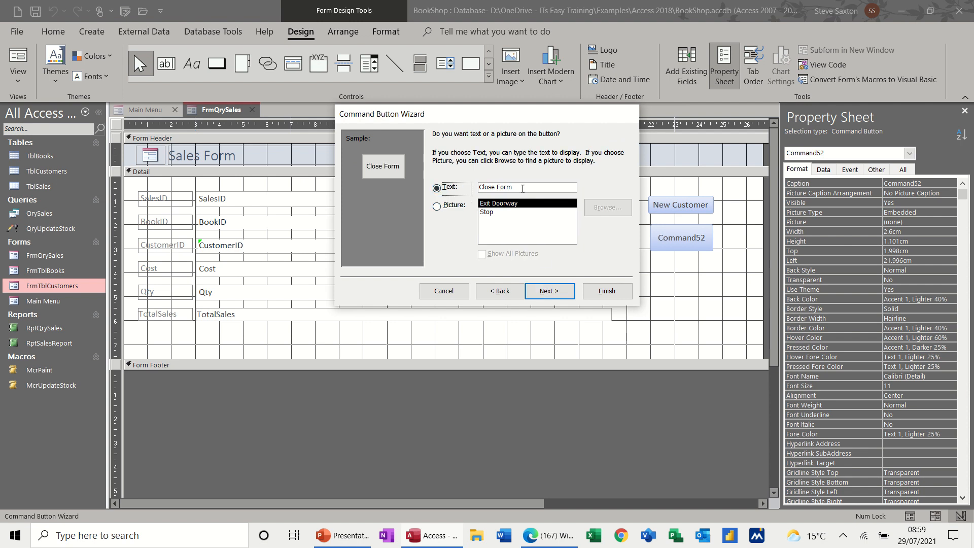
pyautogui.click(551, 291)
pyautogui.click(605, 291)
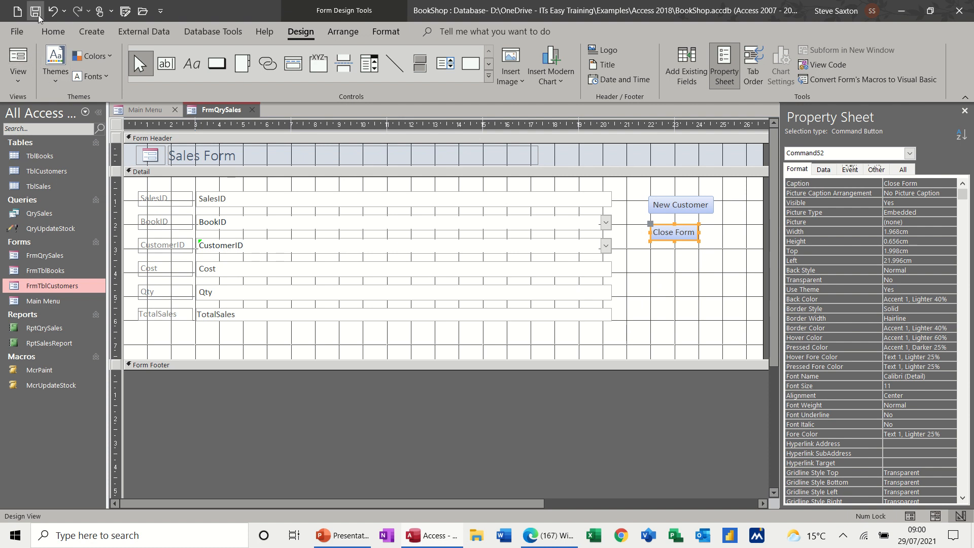
# - Switch the sales form to Form view and close it with its Close Form button
pyautogui.click(19, 61)
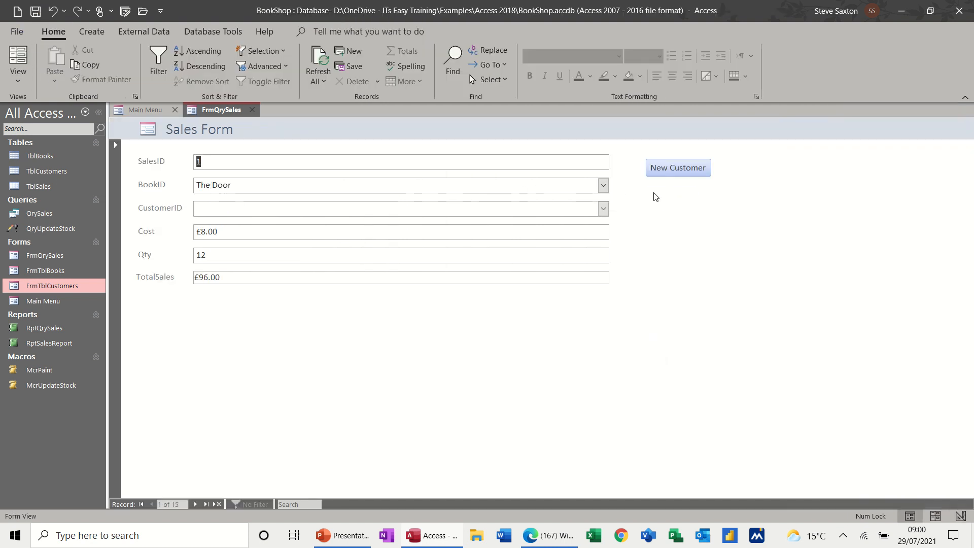
pyautogui.click(655, 196)
pyautogui.click(182, 148)
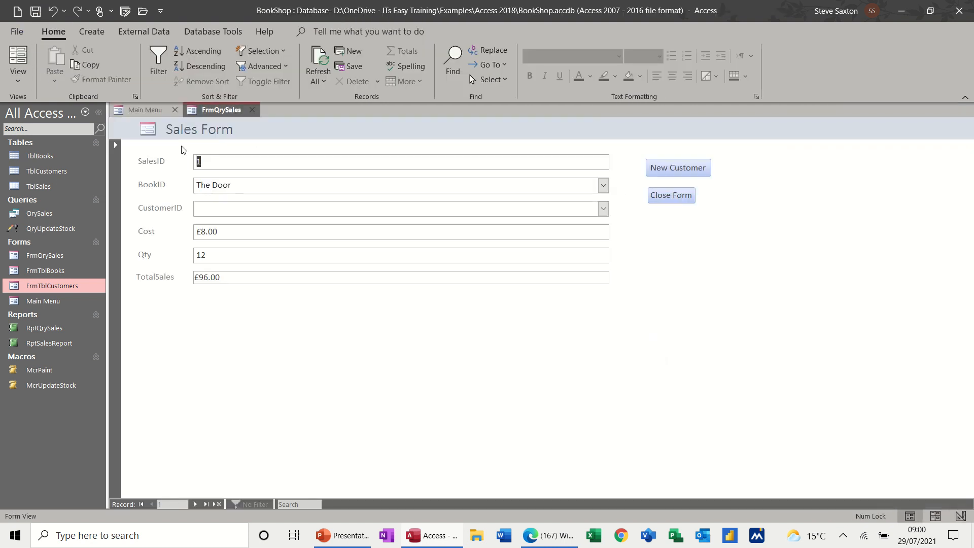
pyautogui.click(651, 200)
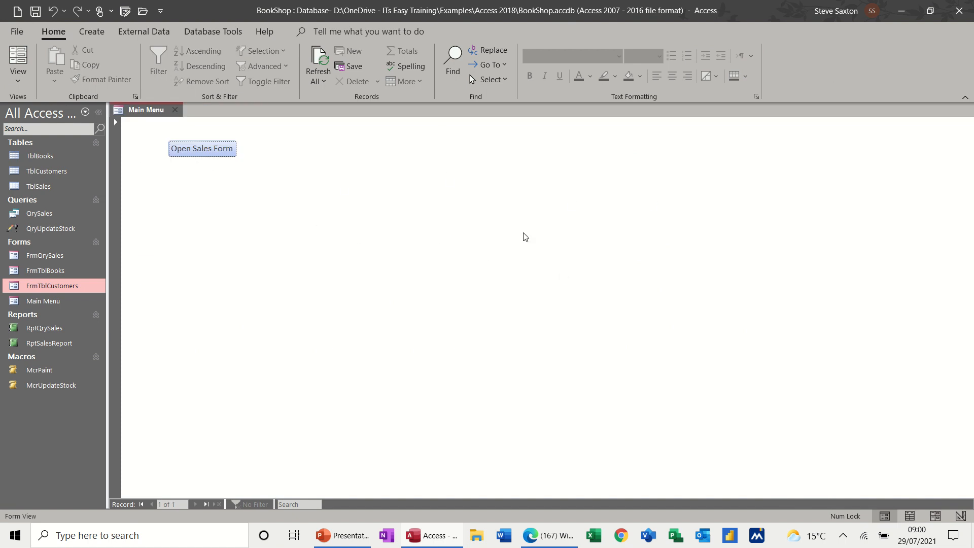
# - In Design view of the Main Menu form, draw a command button about 2.8 by 1 cm below Open Sales Form
pyautogui.click(28, 82)
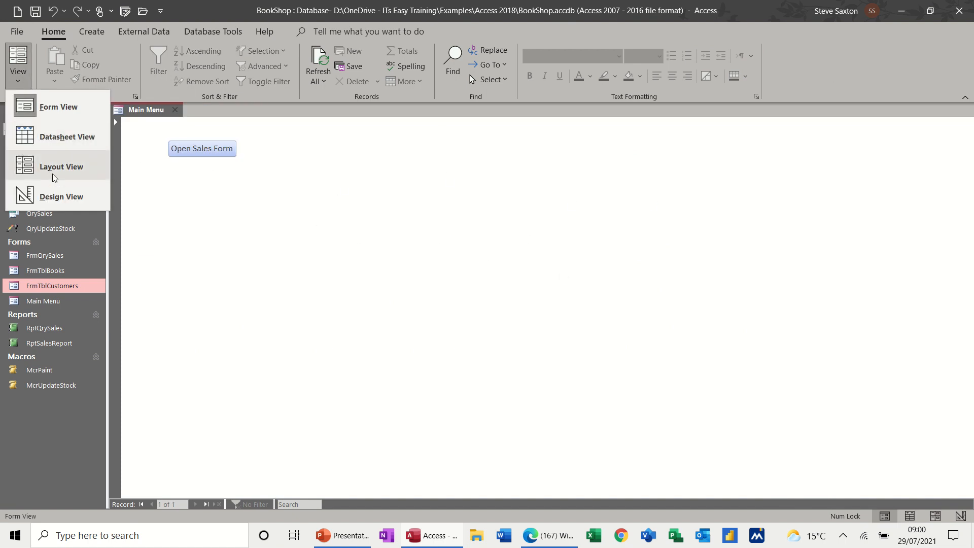
pyautogui.click(31, 197)
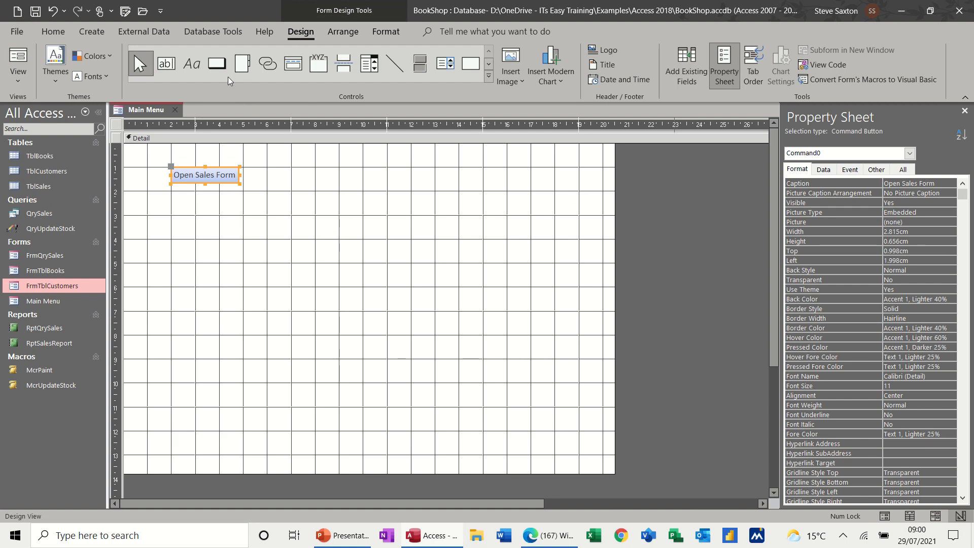
pyautogui.click(215, 64)
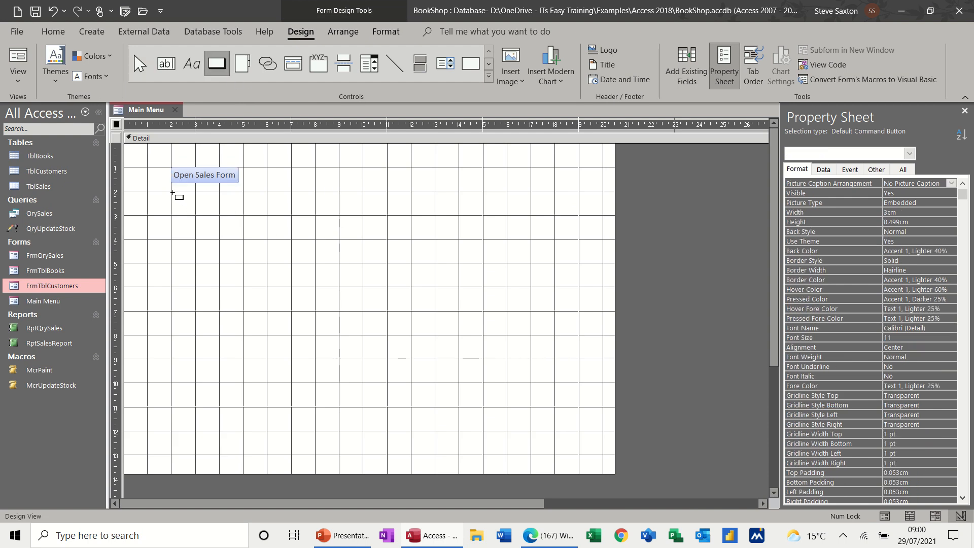
pyautogui.moveTo(171, 193)
pyautogui.mouseDown()
pyautogui.moveTo(193, 215)
pyautogui.moveTo(241, 218)
pyautogui.mouseUp()
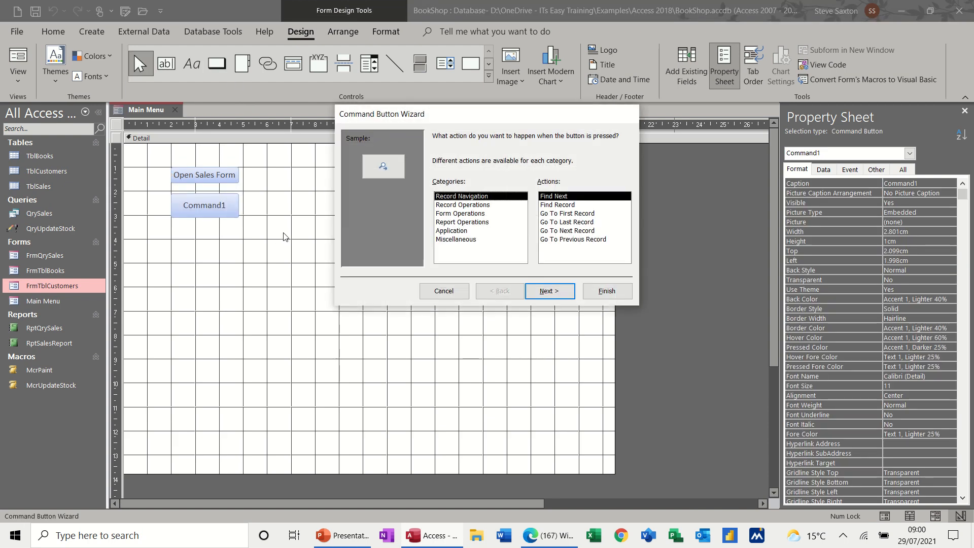
# - Set up the new button with the Preview Report action for RptQrySales and the text "Sales Report"
pyautogui.click(455, 222)
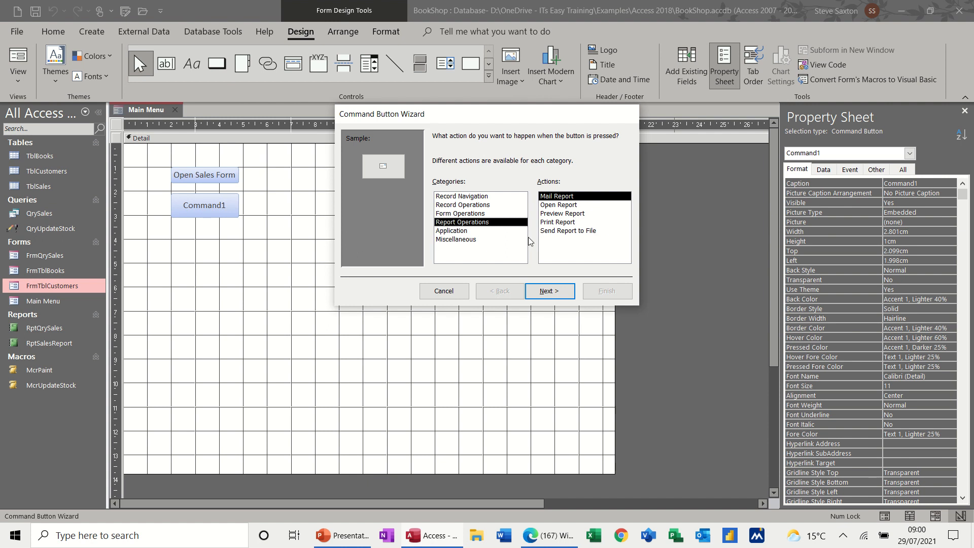
pyautogui.click(557, 214)
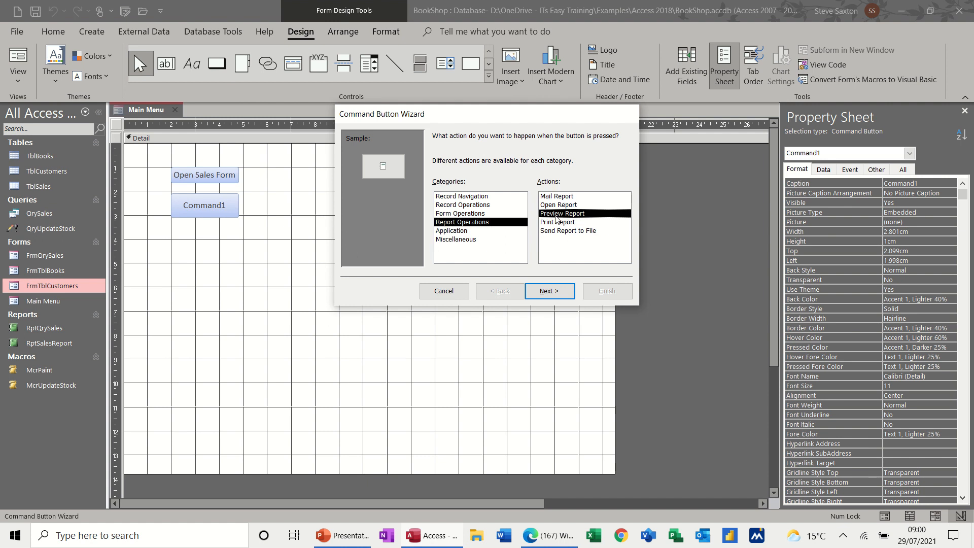
pyautogui.click(556, 293)
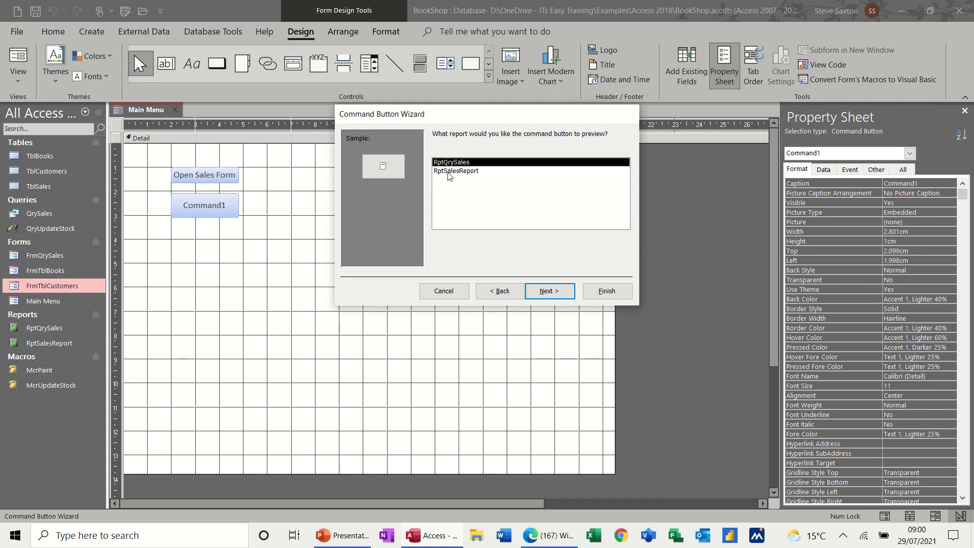
pyautogui.click(549, 293)
pyautogui.moveTo(530, 189); pyautogui.dragTo(479, 191)
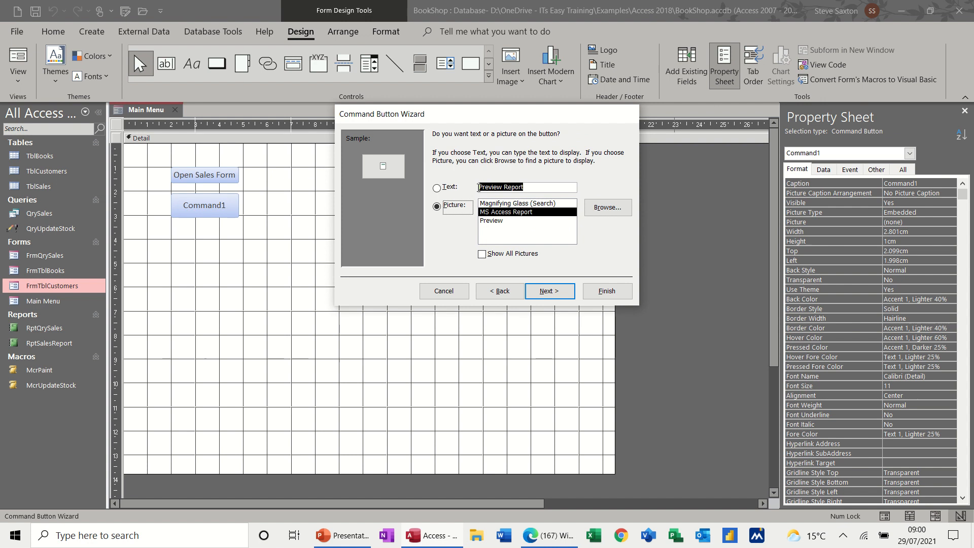
pyautogui.write('S')
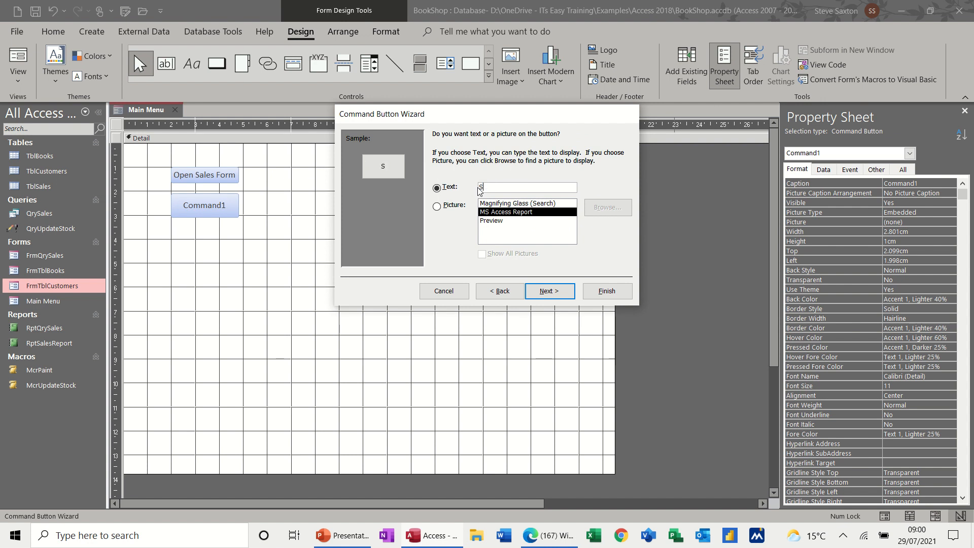
pyautogui.write('ales Report')
pyautogui.click(544, 291)
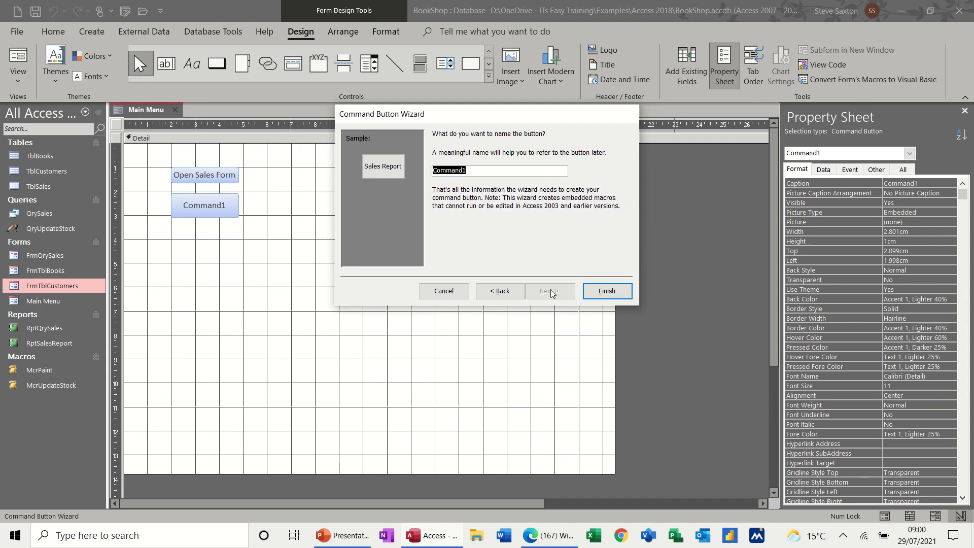
pyautogui.click(607, 290)
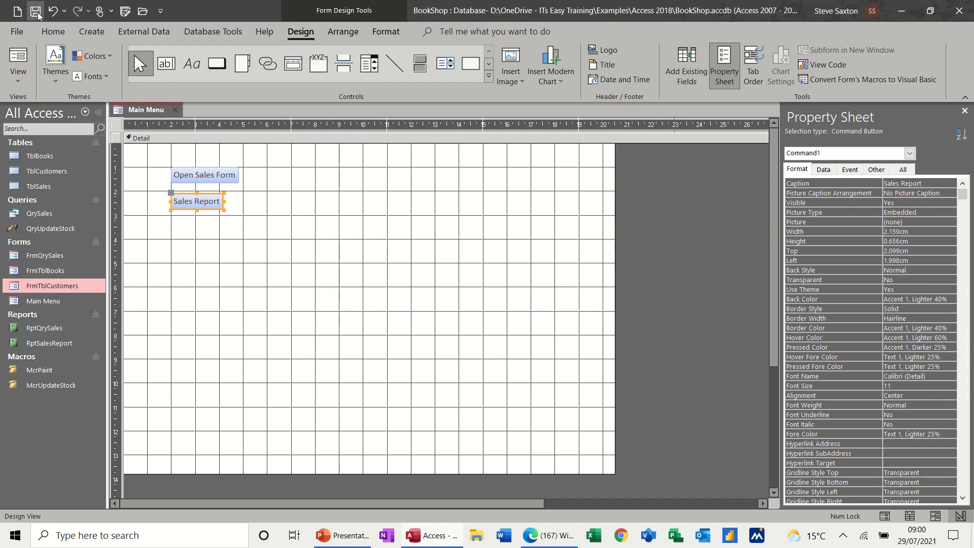
# - Switch the Main Menu to Form view, preview the report with its Sales Report button and close the preview
pyautogui.click(18, 60)
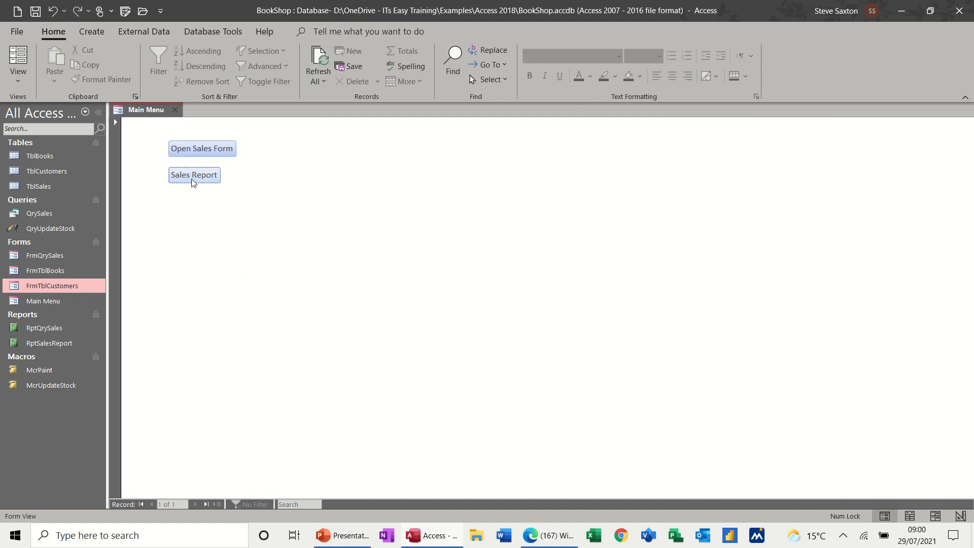
pyautogui.click(192, 176)
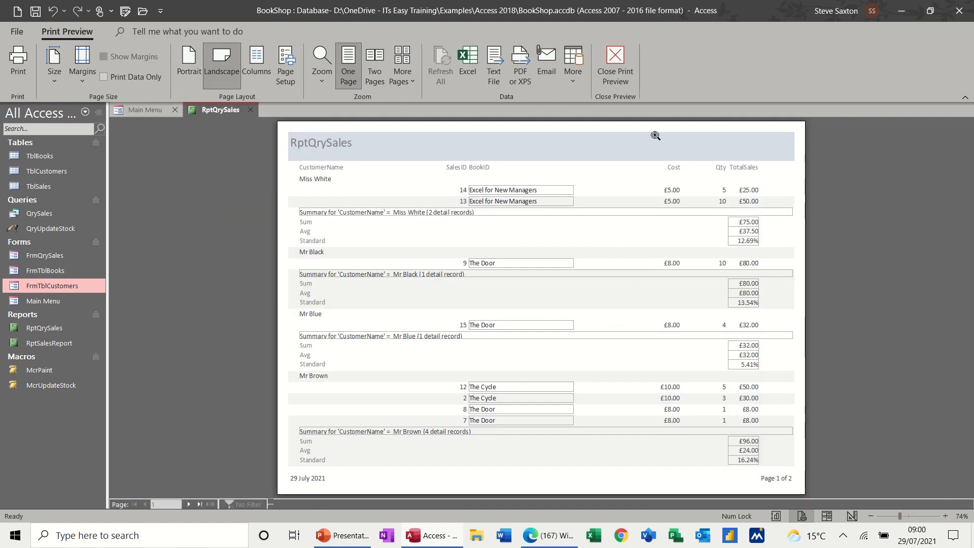
pyautogui.click(617, 65)
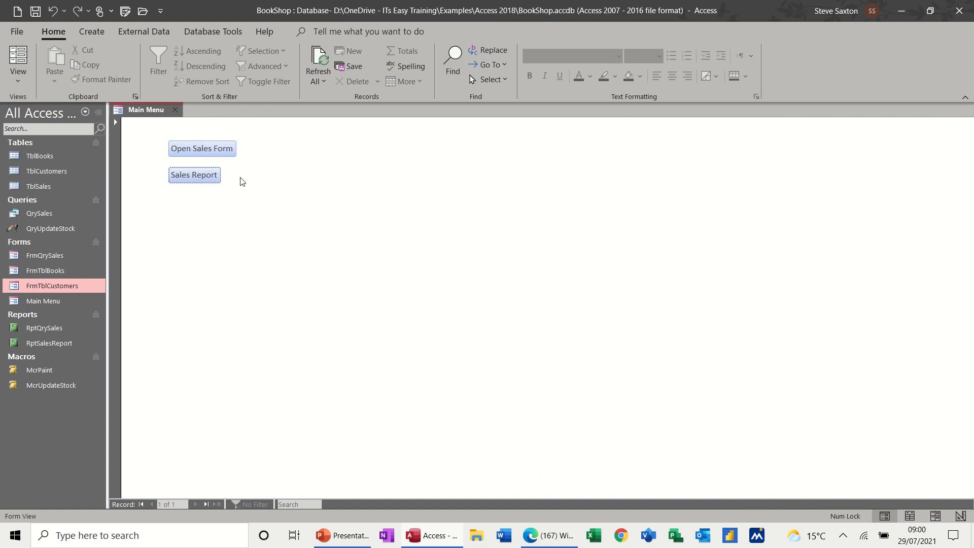
# - In Design view, arrange the Open Sales Form and Sales Report buttons together in a stacked layout
pyautogui.click(17, 81)
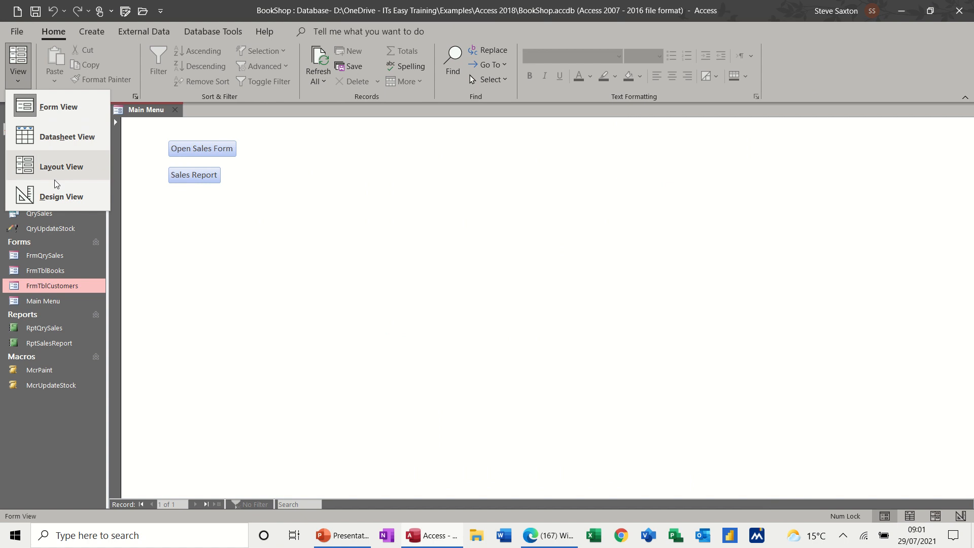
pyautogui.click(21, 196)
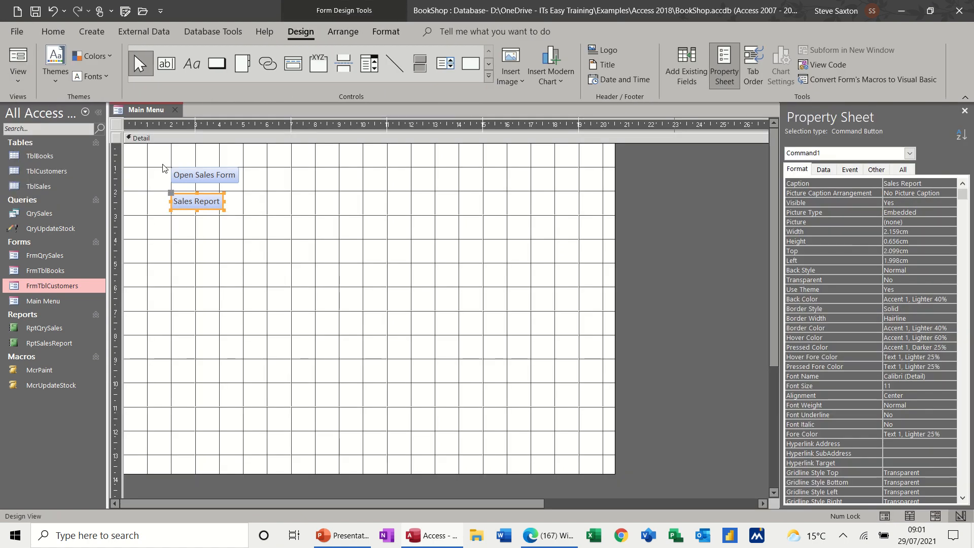
pyautogui.moveTo(162, 165); pyautogui.dragTo(243, 218)
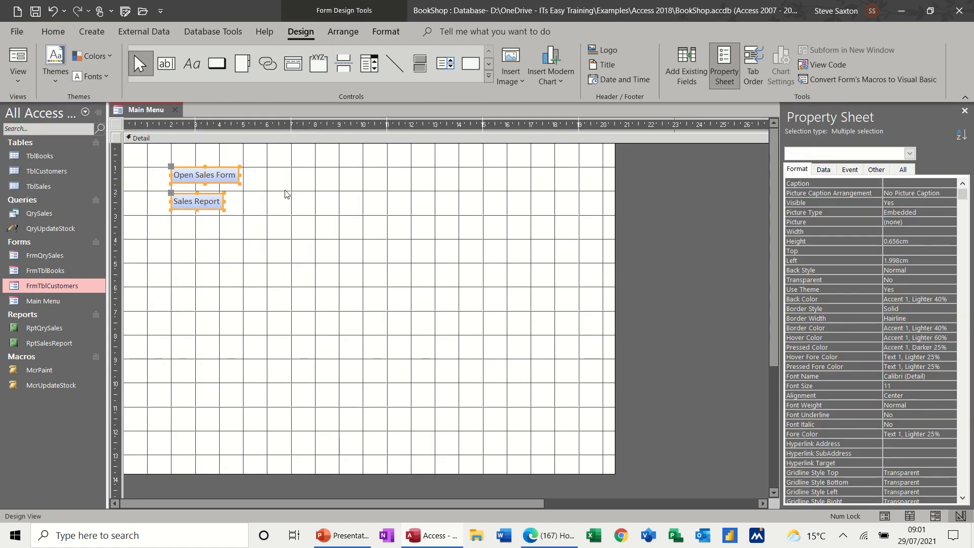
pyautogui.click(340, 34)
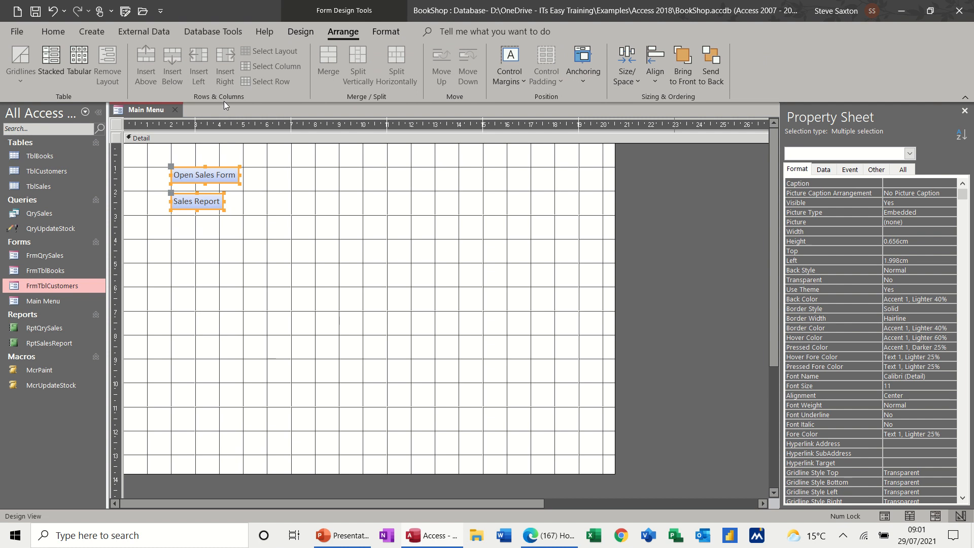
pyautogui.click(51, 58)
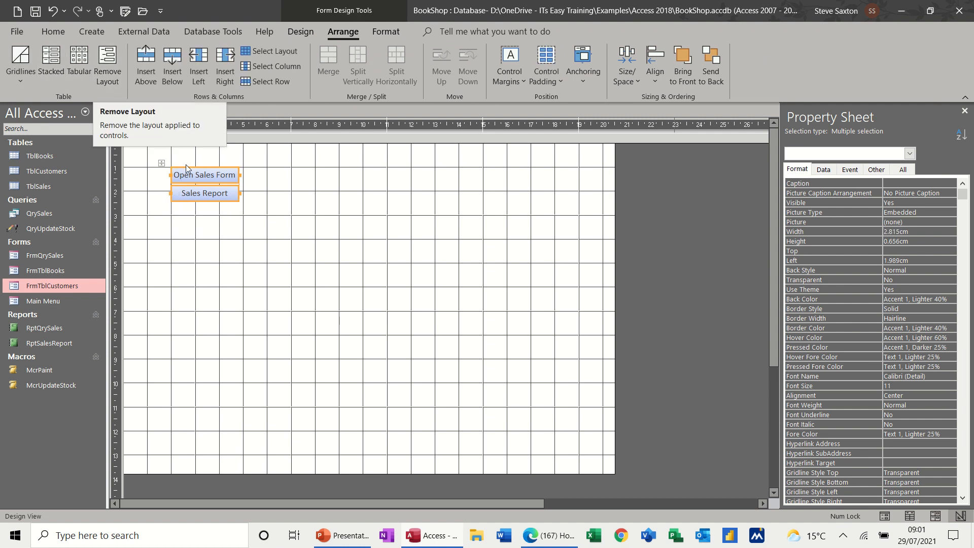
pyautogui.click(281, 186)
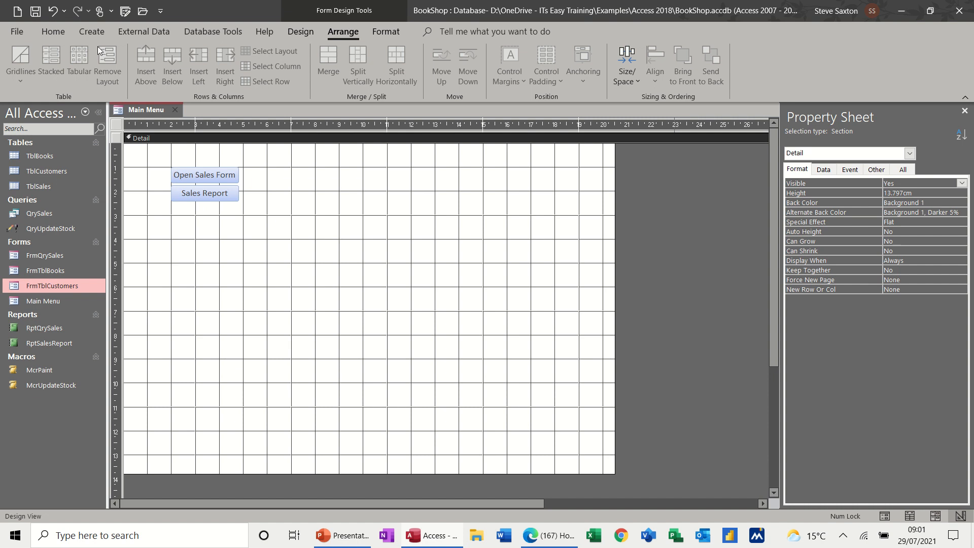
# - Create a new macro with an OpenForm action for the form FrmQrySales
pyautogui.click(89, 33)
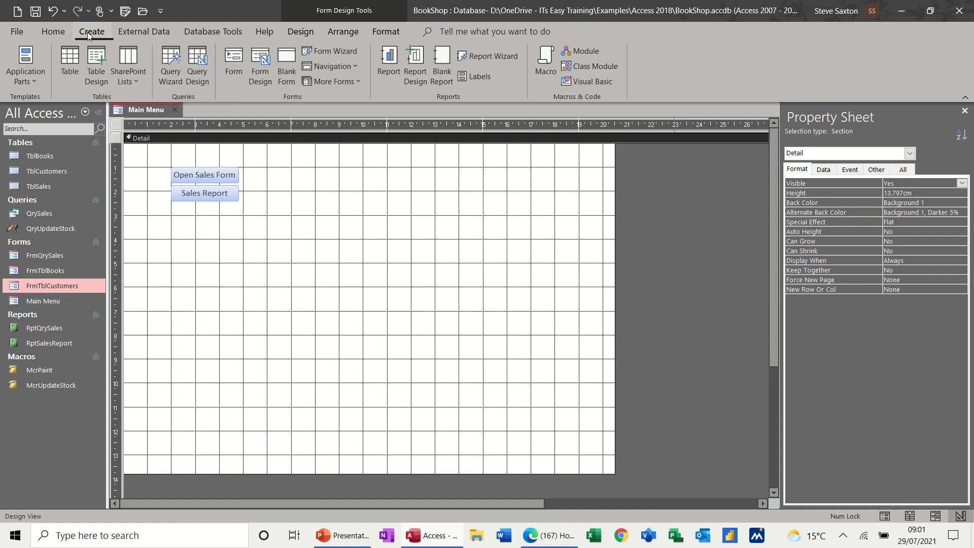
pyautogui.click(545, 65)
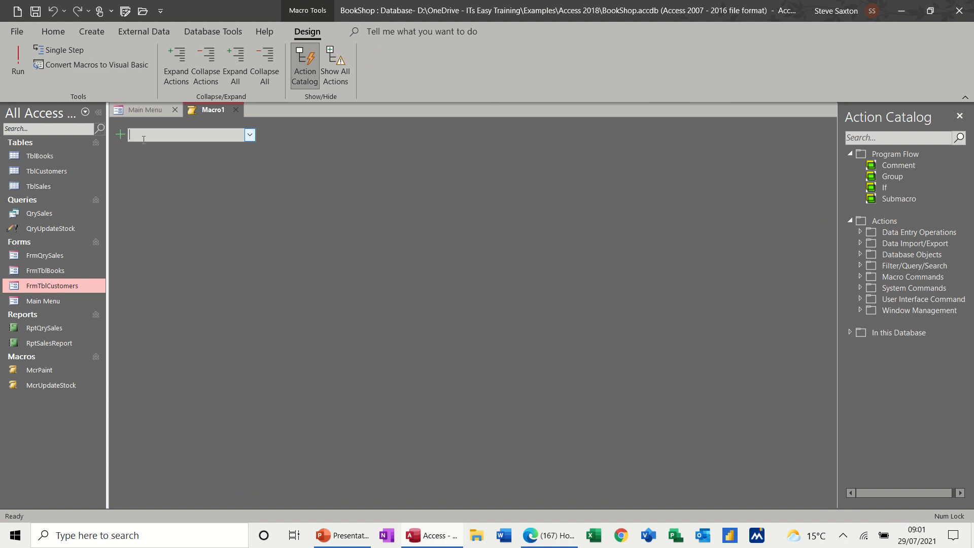
pyautogui.click(251, 139)
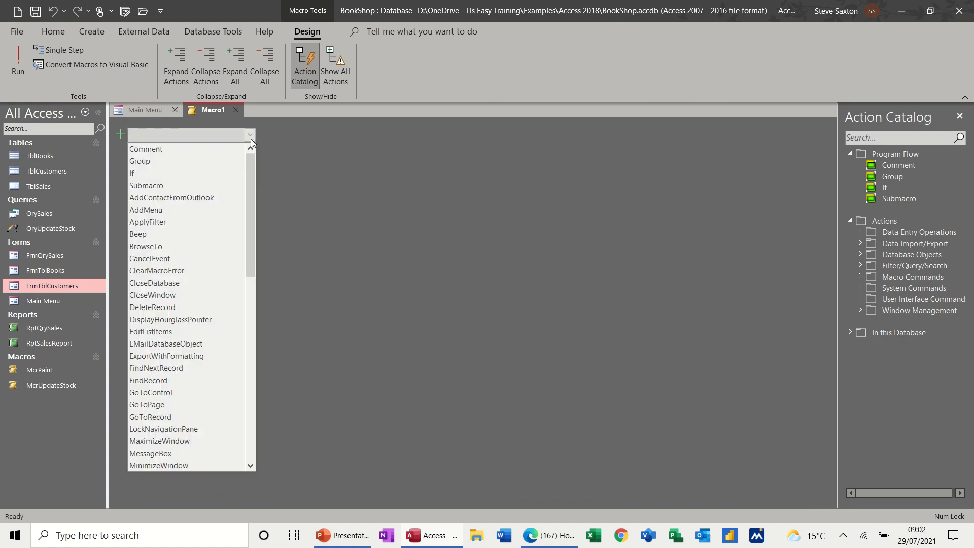
pyautogui.click(251, 139)
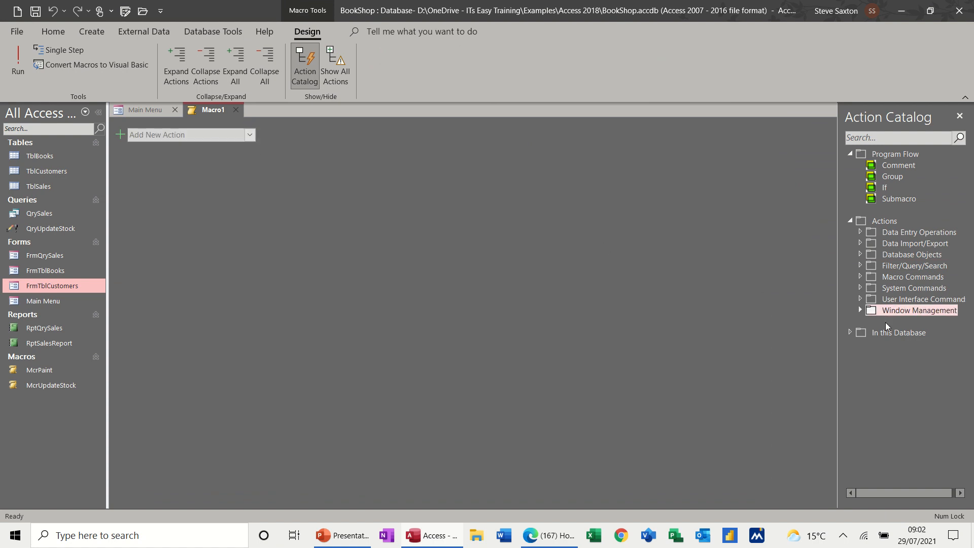
pyautogui.click(203, 135)
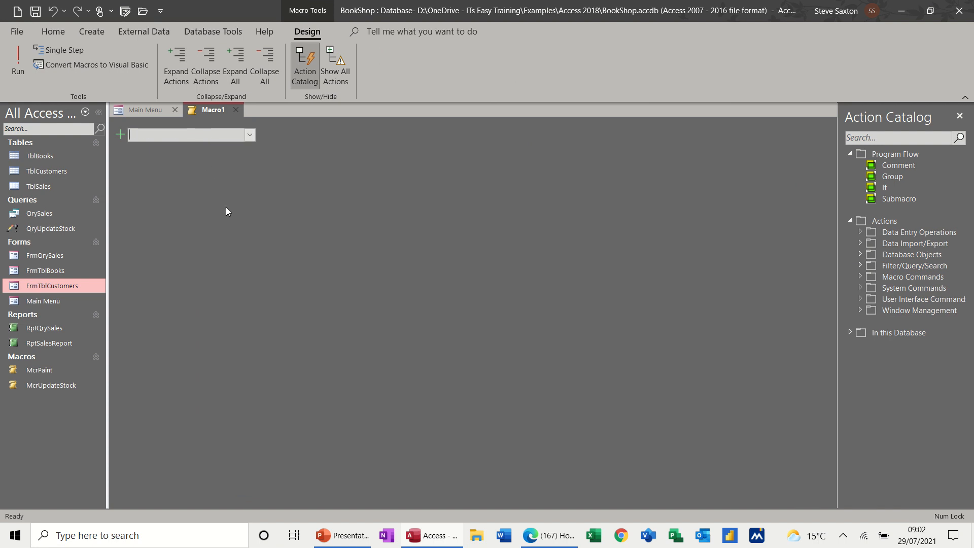
pyautogui.write('OpenForm')
pyautogui.click(246, 137)
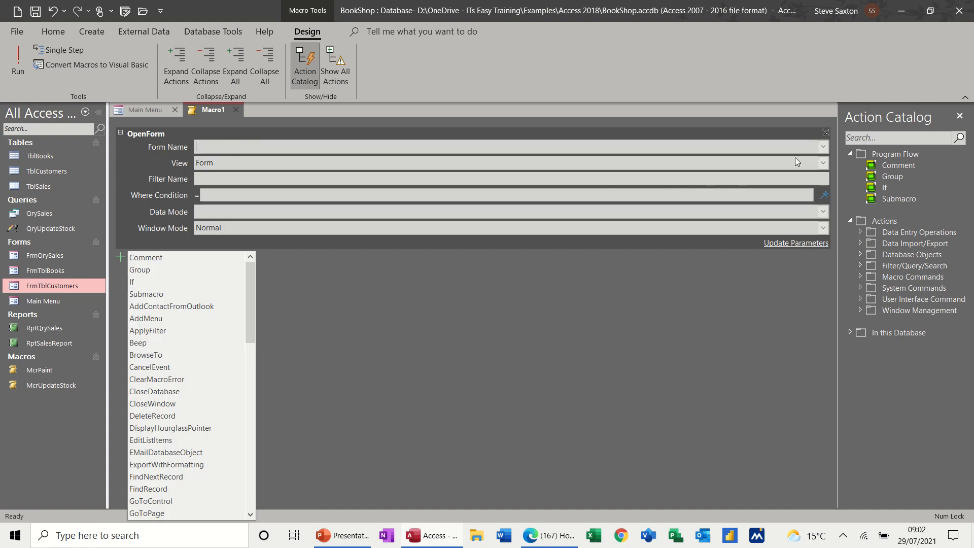
pyautogui.click(824, 147)
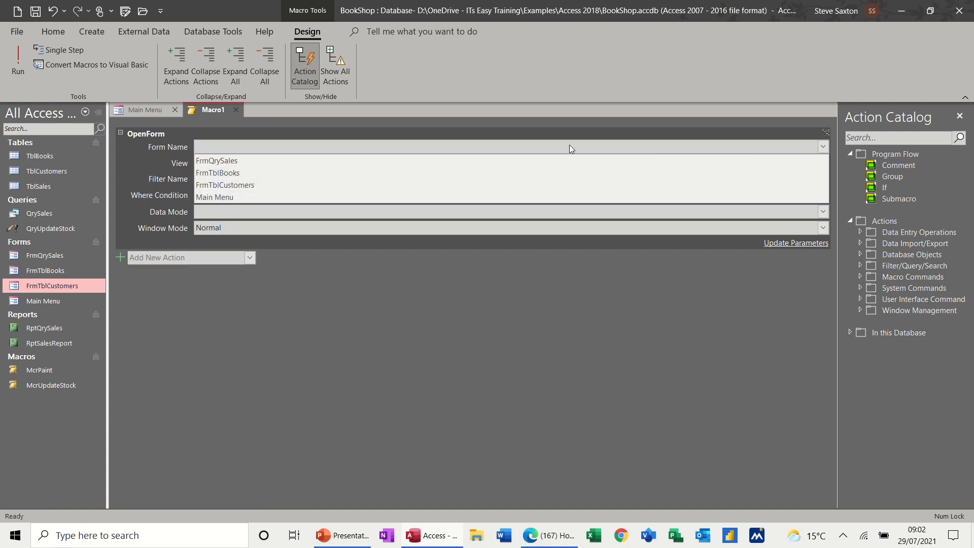
pyautogui.click(251, 162)
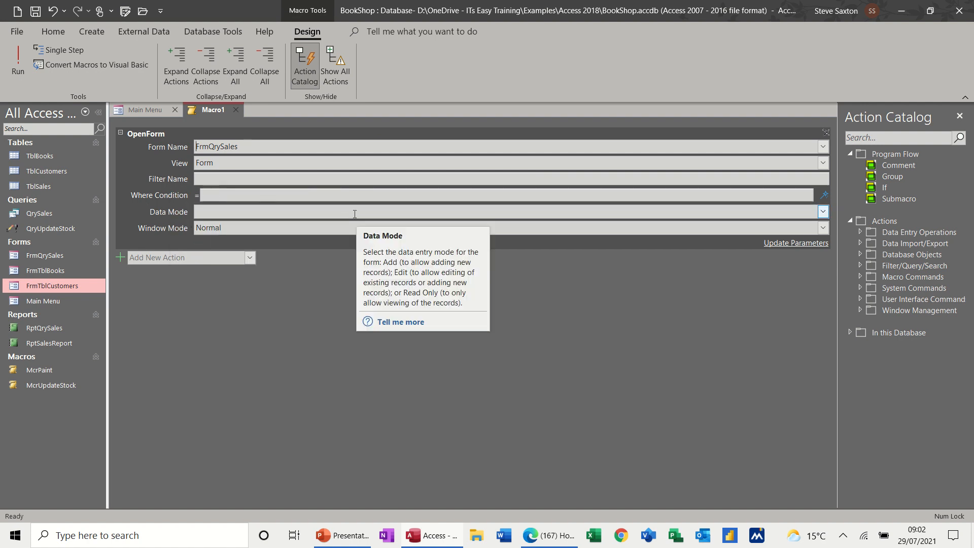
pyautogui.click(242, 258)
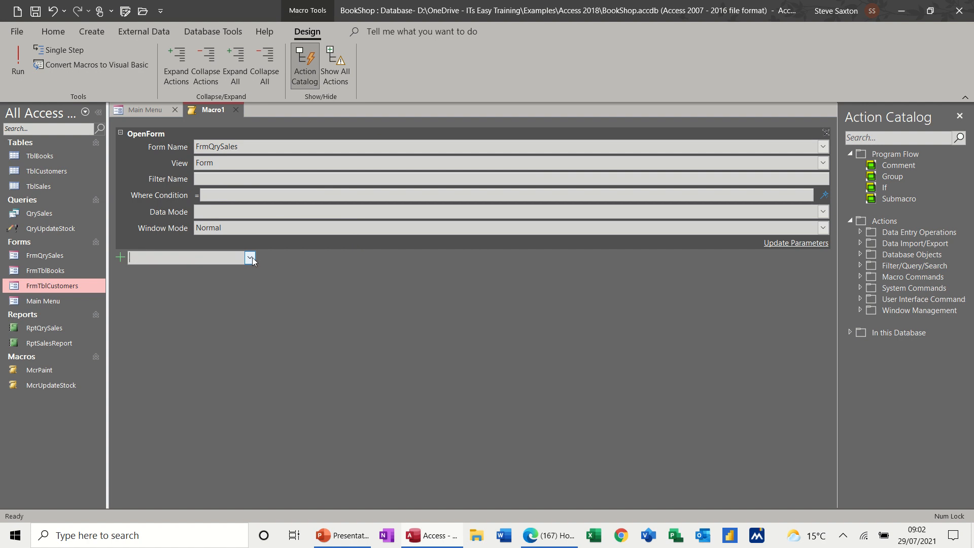
pyautogui.write('Comment')
pyautogui.click(252, 257)
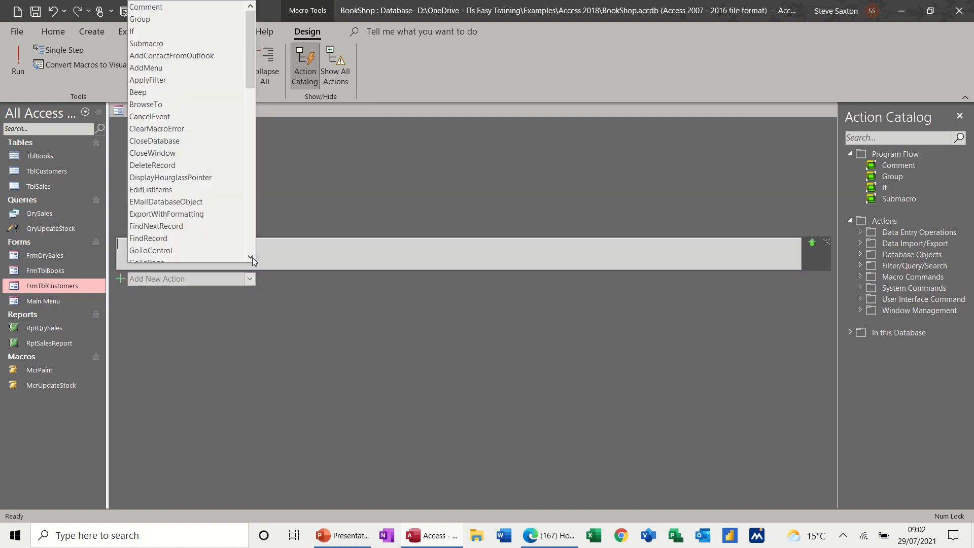
pyautogui.click(300, 255)
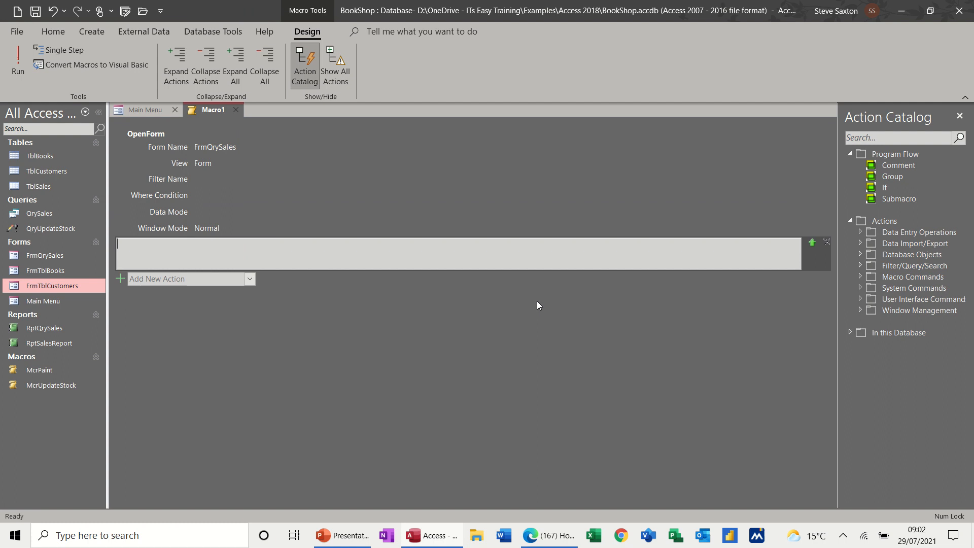
pyautogui.click(826, 243)
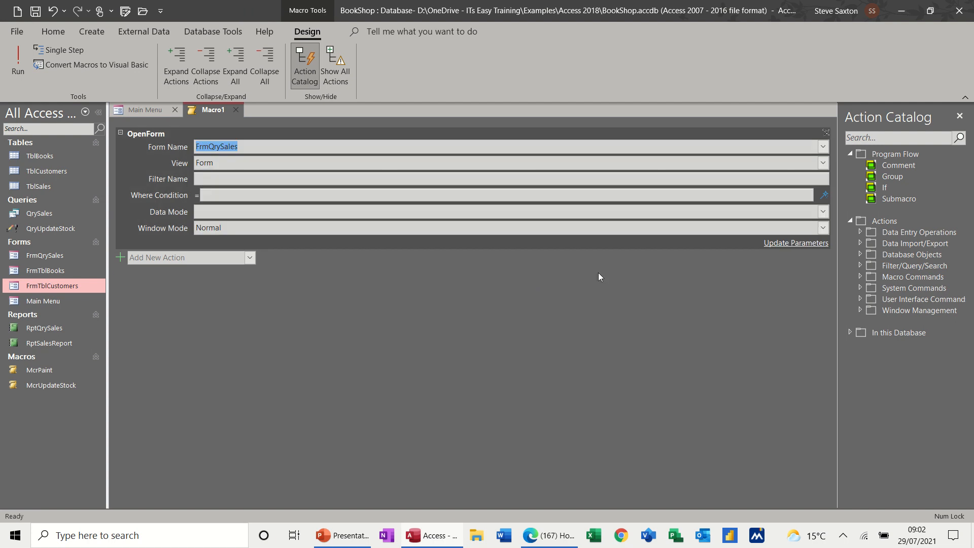
# - Add a CloseWindow action to the macro with object type Form and object name Main Menu
pyautogui.click(249, 257)
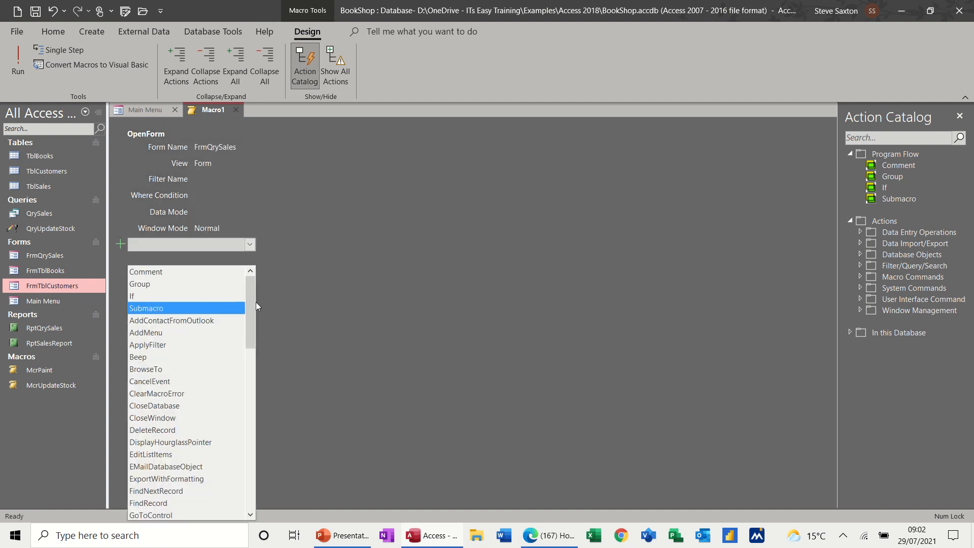
pyautogui.scroll(-2, 252, 311)
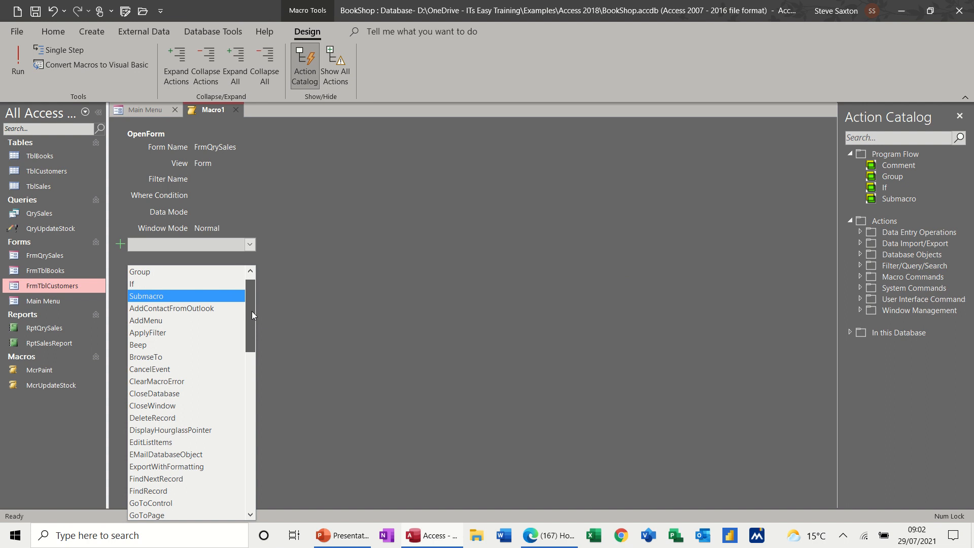
pyautogui.moveTo(248, 330); pyautogui.dragTo(238, 488)
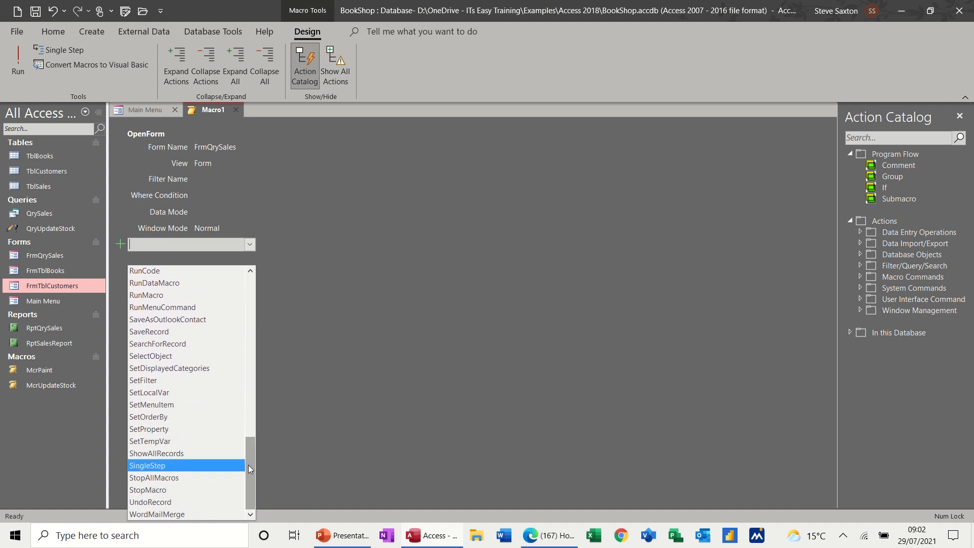
pyautogui.moveTo(249, 465); pyautogui.dragTo(252, 381)
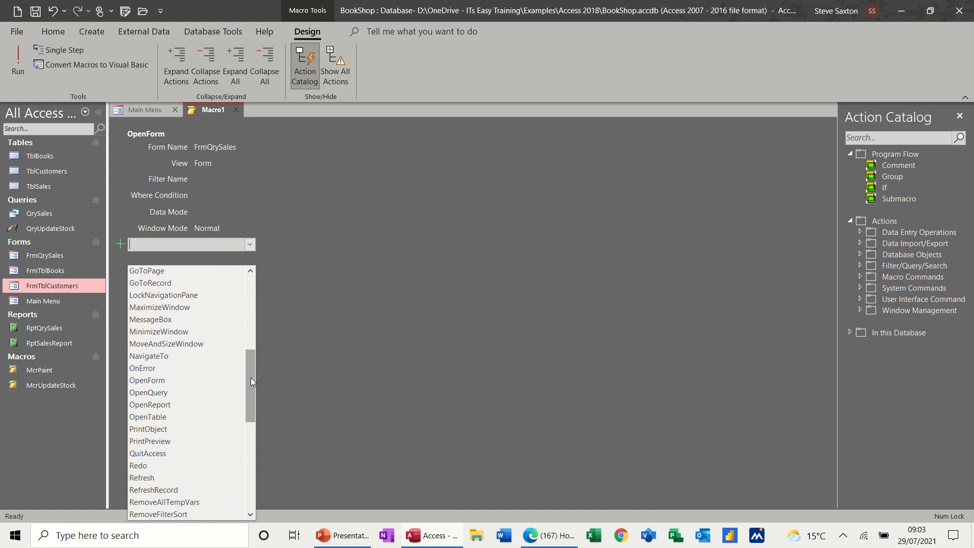
pyautogui.moveTo(251, 382); pyautogui.dragTo(251, 331)
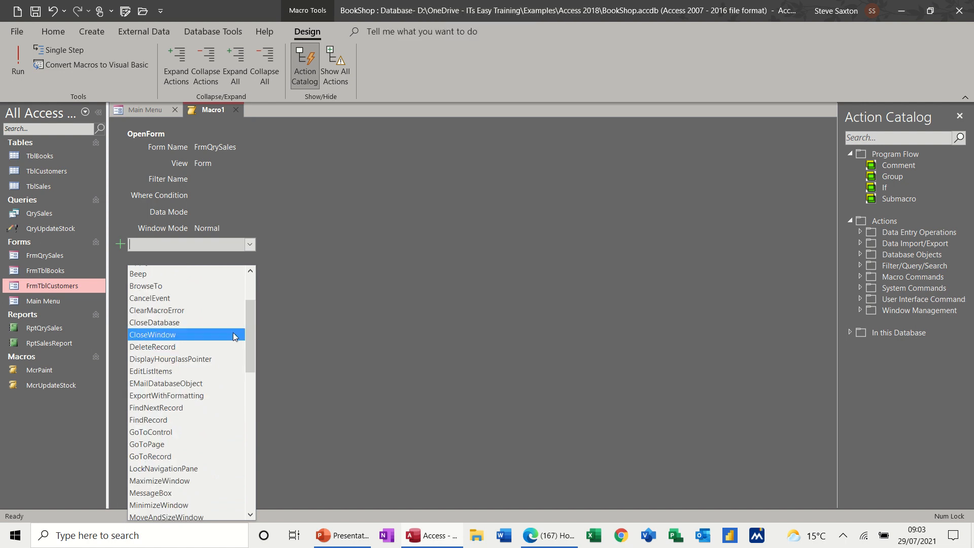
pyautogui.click(233, 334)
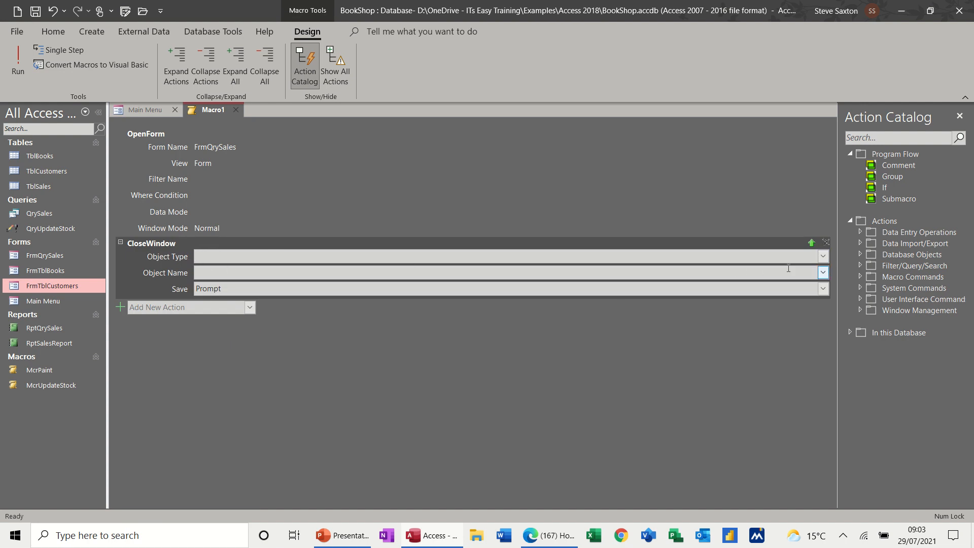
pyautogui.click(823, 256)
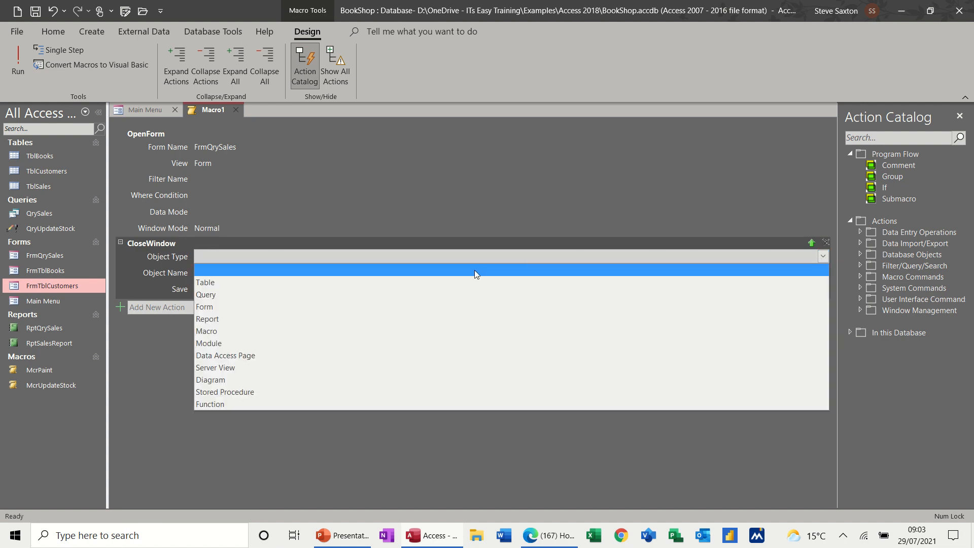
pyautogui.click(286, 306)
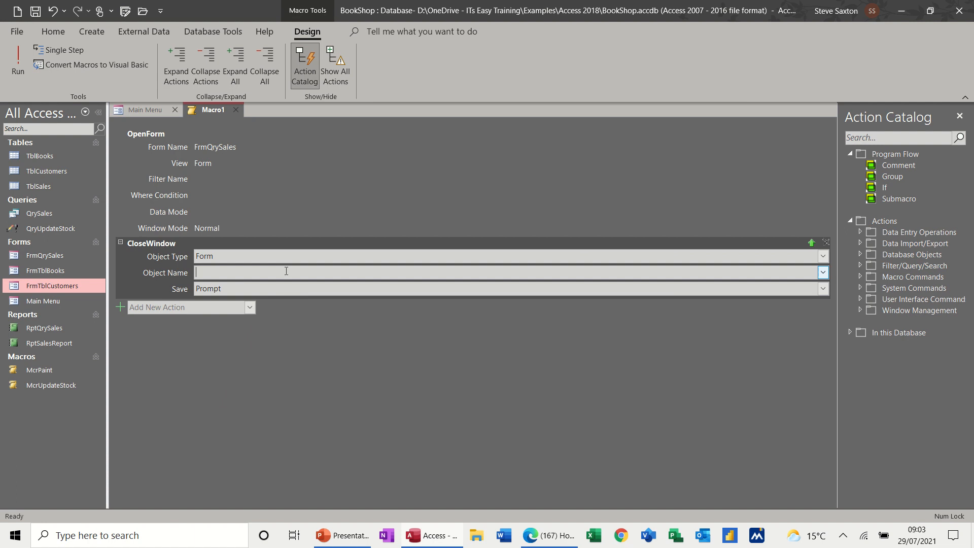
pyautogui.click(823, 272)
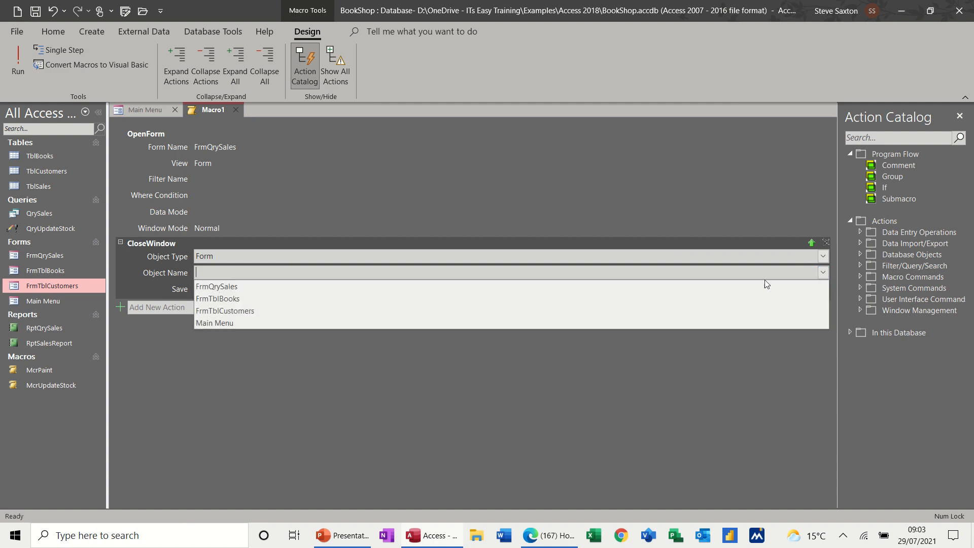
pyautogui.click(241, 323)
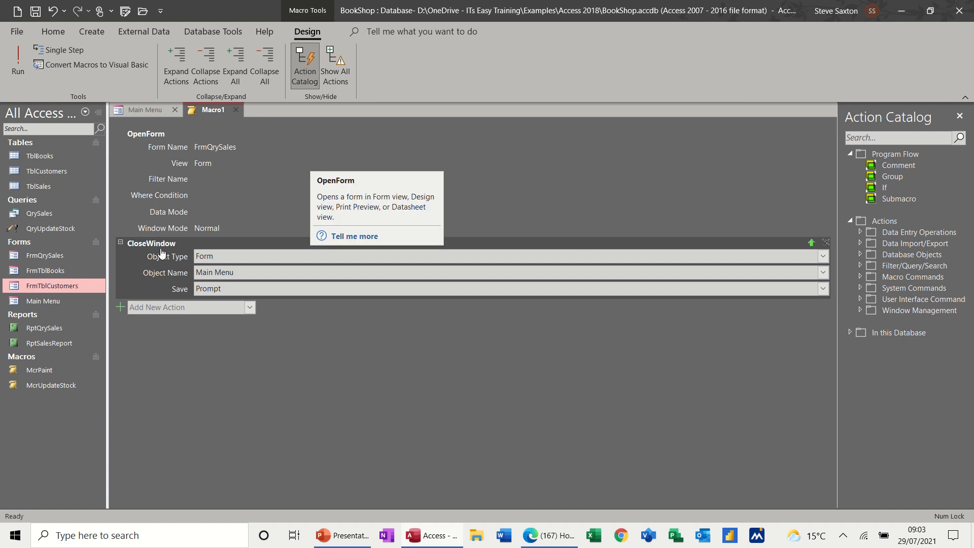
# - Save the macro as McrOpenSalesCloseMain and close it
pyautogui.click(35, 11)
pyautogui.write('Mcr')
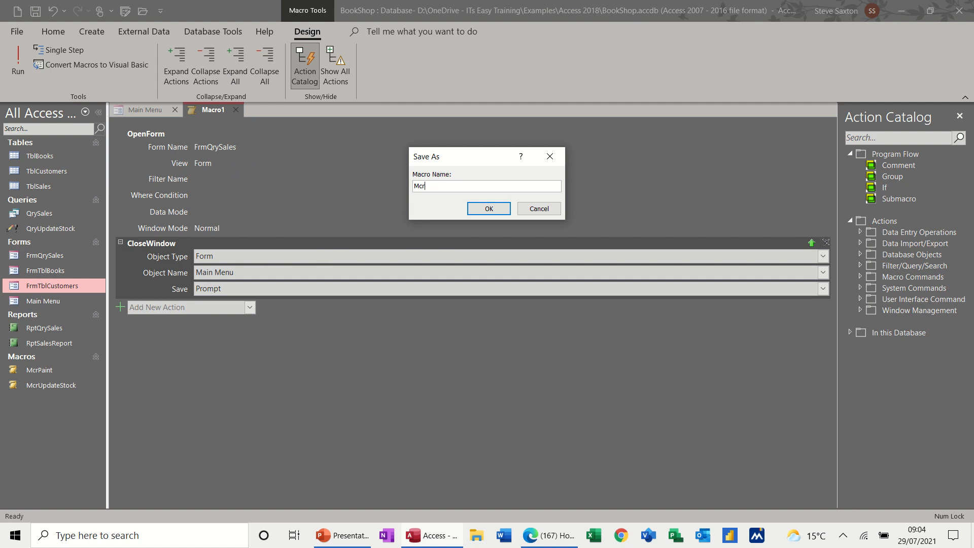
pyautogui.write('OpenSalesCloseMain')
pyautogui.click(494, 210)
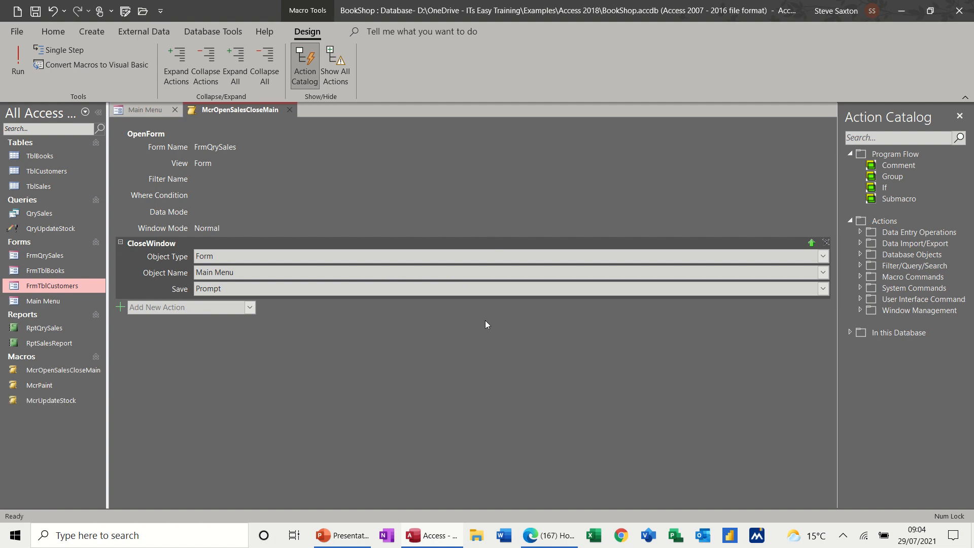
pyautogui.click(288, 110)
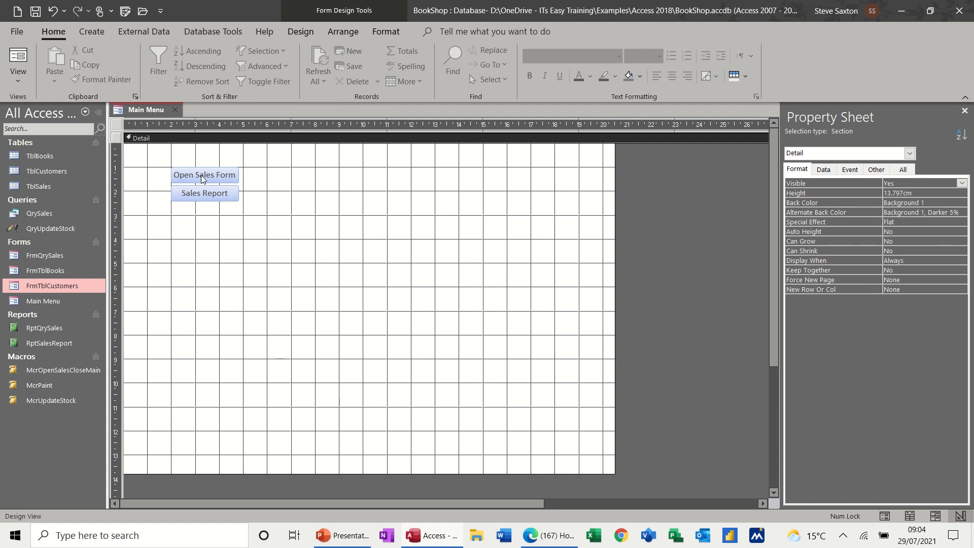
# - Draw a command button about 3.1 by 1.1 cm beside Open Sales Form on the Main Menu and make it run McrOpenSalesCloseMain
pyautogui.click(300, 31)
pyautogui.click(217, 63)
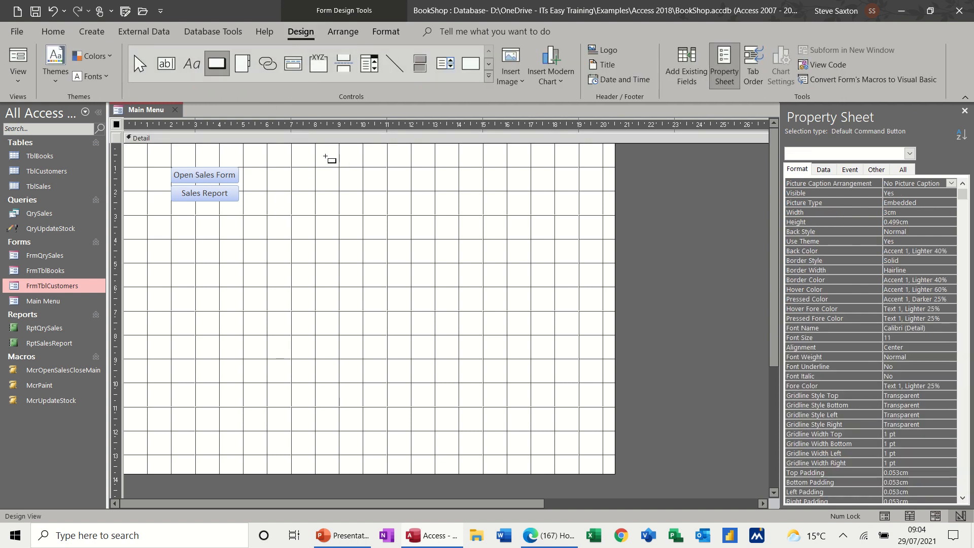
pyautogui.moveTo(314, 165); pyautogui.dragTo(388, 192)
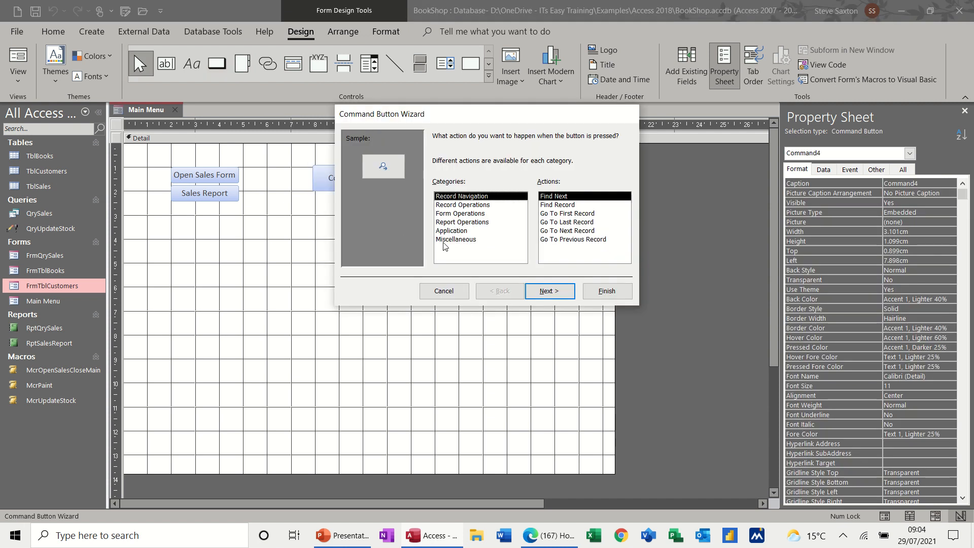
pyautogui.click(456, 242)
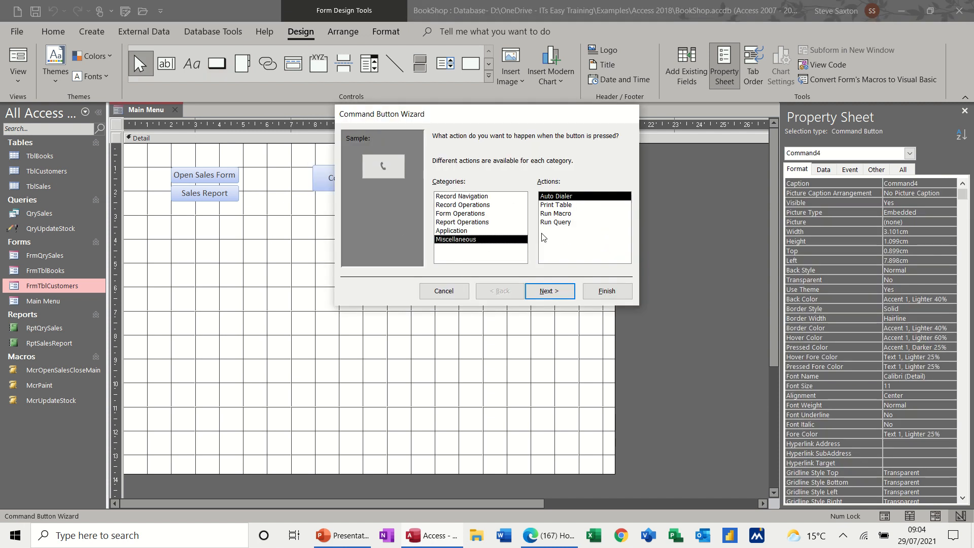
pyautogui.click(559, 215)
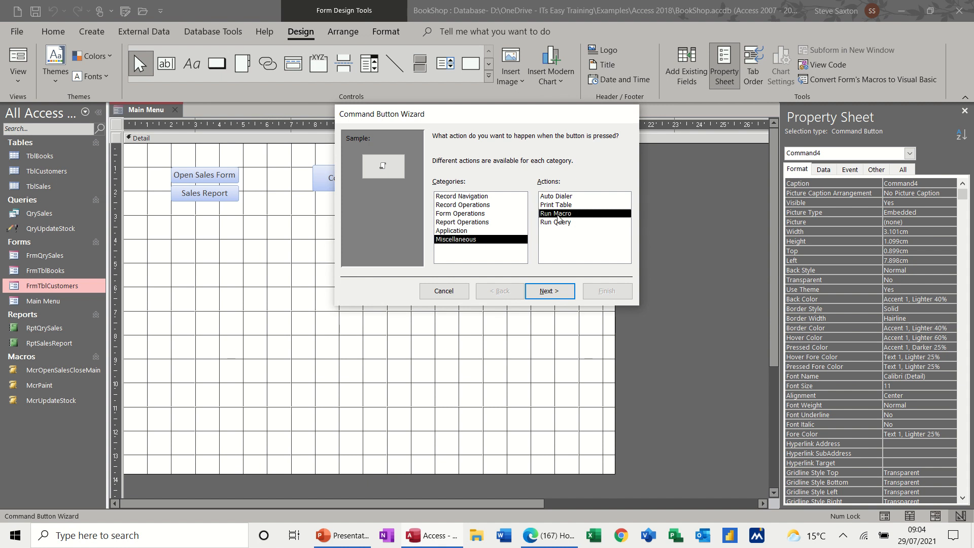
pyautogui.click(552, 291)
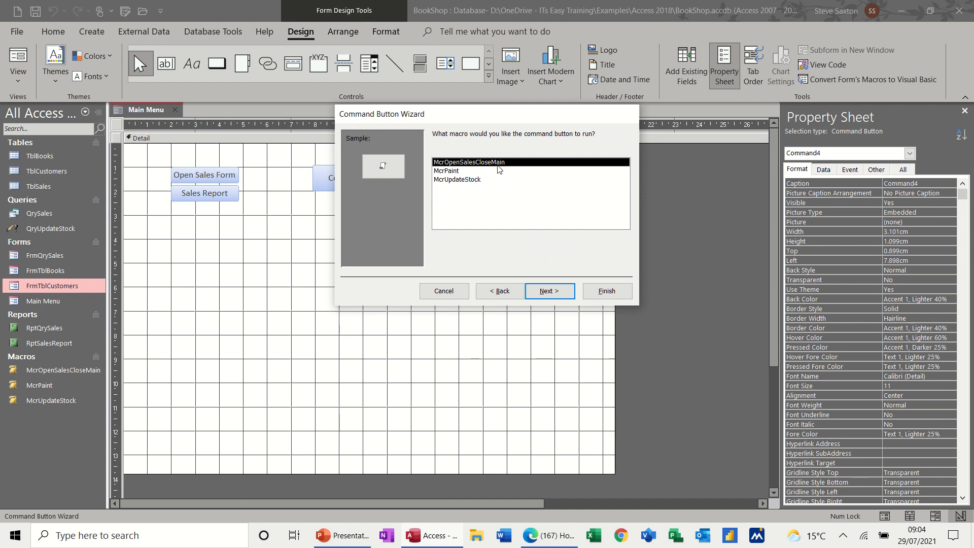
pyautogui.click(548, 292)
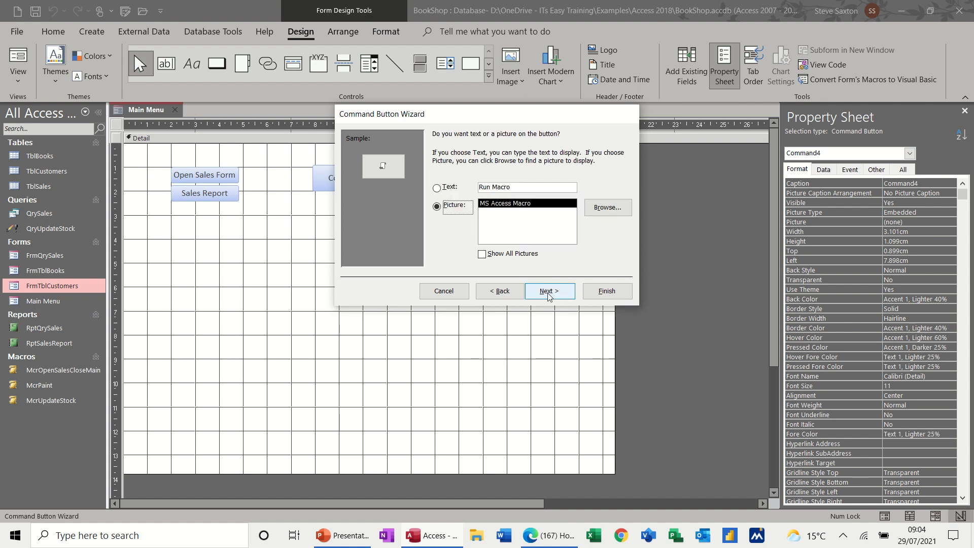
# - Give the new macro button the text "Open Sales Form" and finish the wizard
pyautogui.click(506, 185)
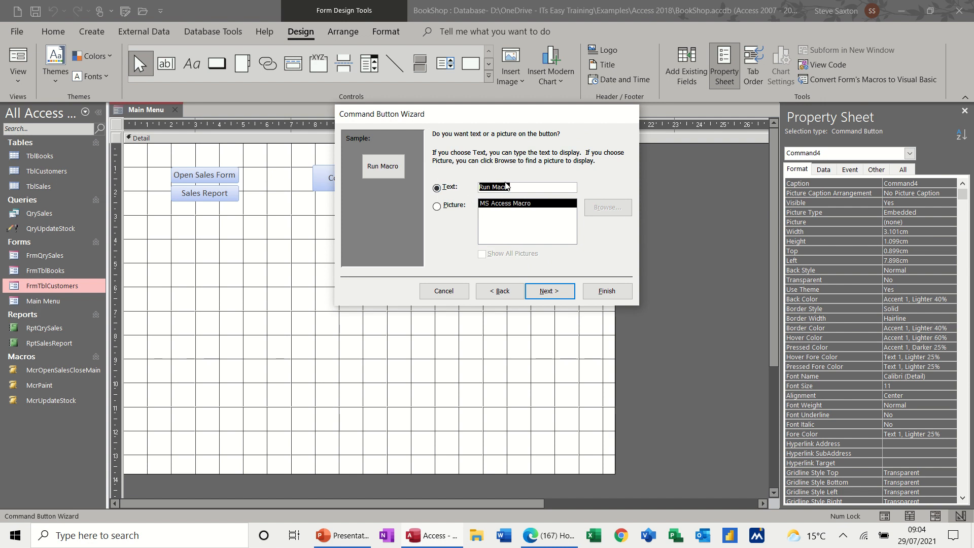
pyautogui.write('Open Sales Form')
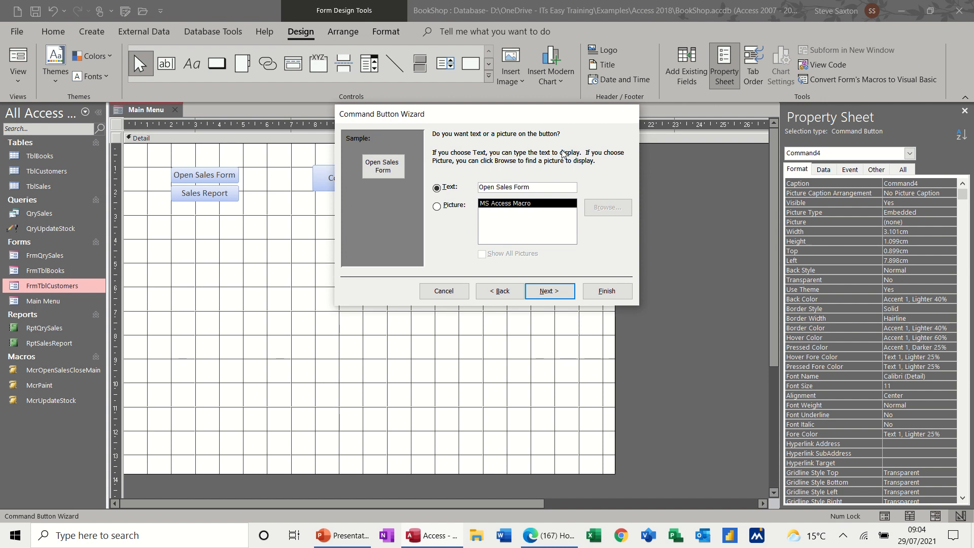
pyautogui.click(552, 296)
pyautogui.click(606, 291)
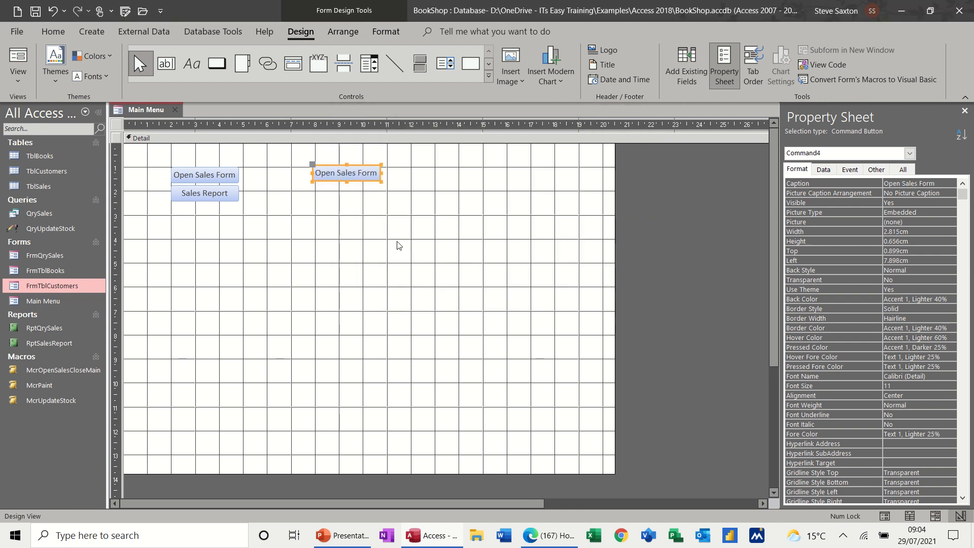
# - Save the Main Menu, test the new Open Sales Form button in Form view and close the sales form with its Close Form button
pyautogui.click(39, 12)
pyautogui.click(21, 55)
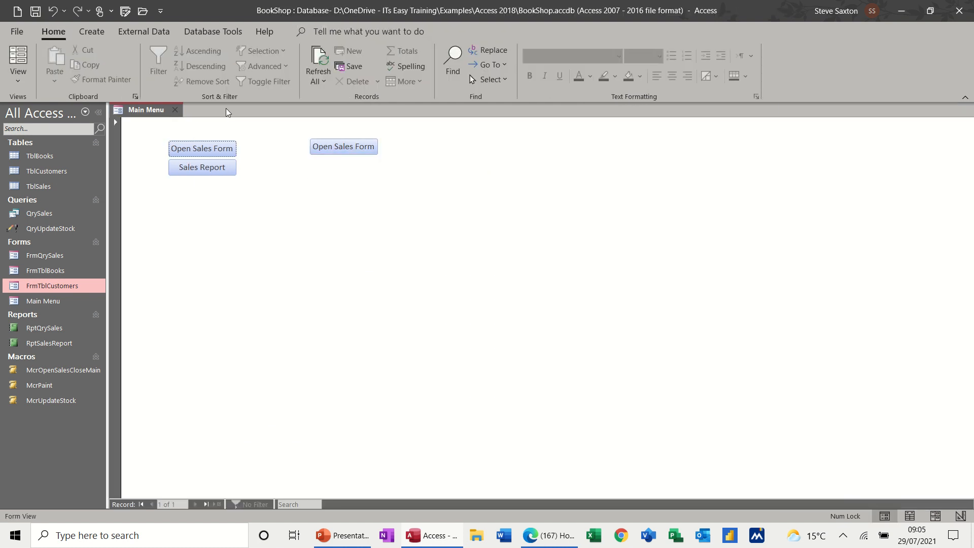
pyautogui.click(335, 148)
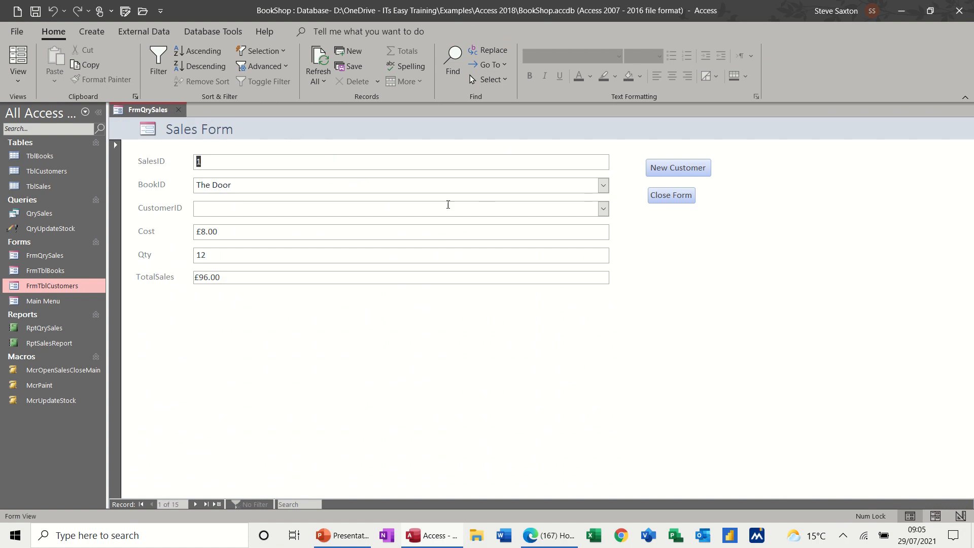
pyautogui.click(680, 198)
pyautogui.click(668, 198)
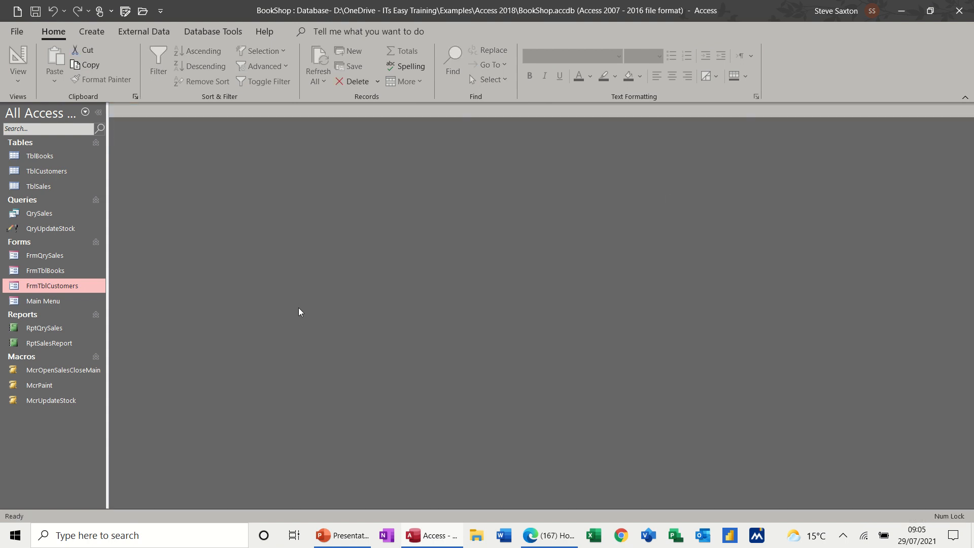
# - Reopen the sales form through the Main Menu's macro button and delete its Close Form button in Design view
pyautogui.doubleClick(63, 302)
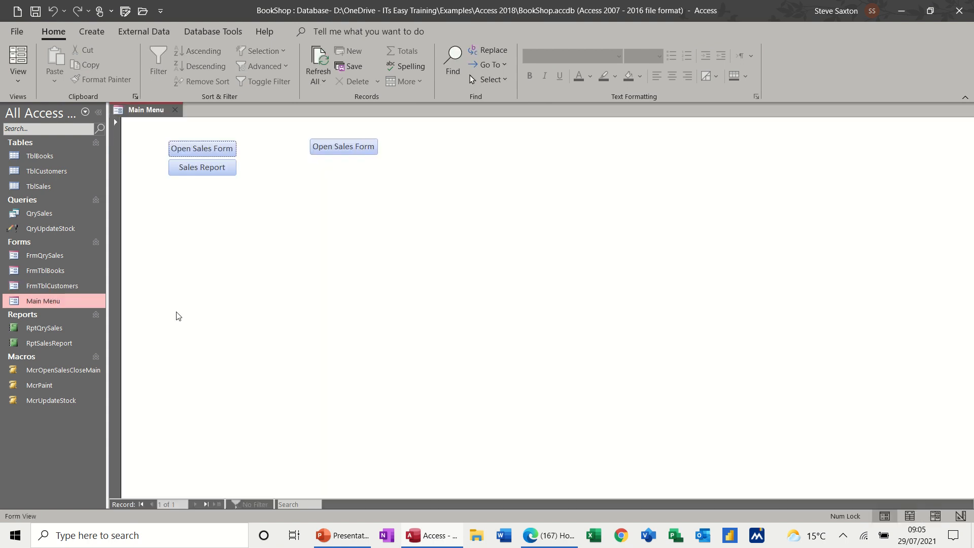
pyautogui.click(340, 148)
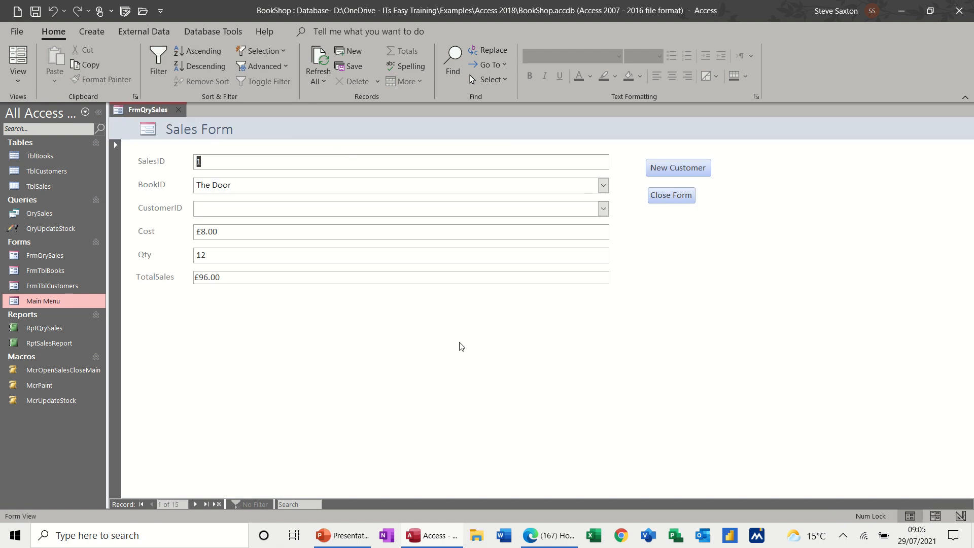
pyautogui.click(23, 83)
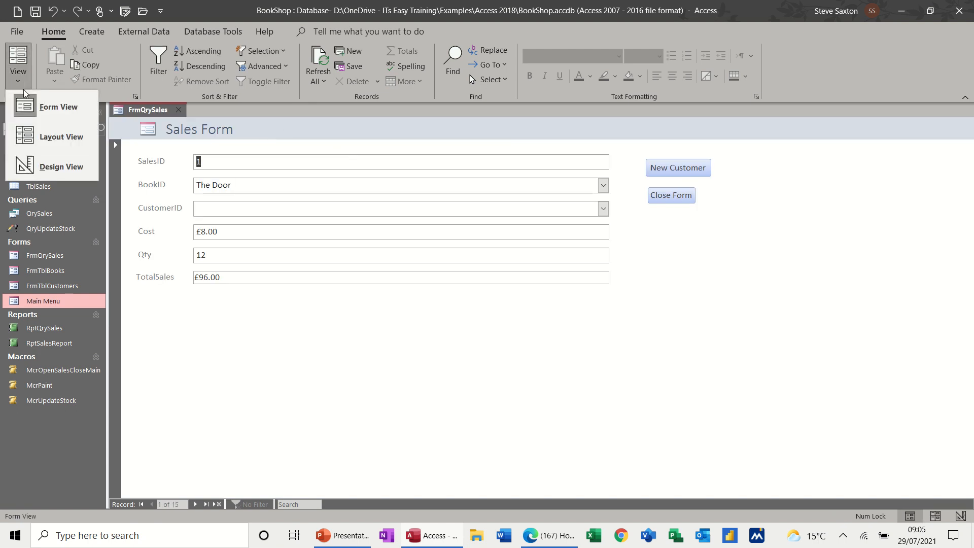
pyautogui.click(52, 165)
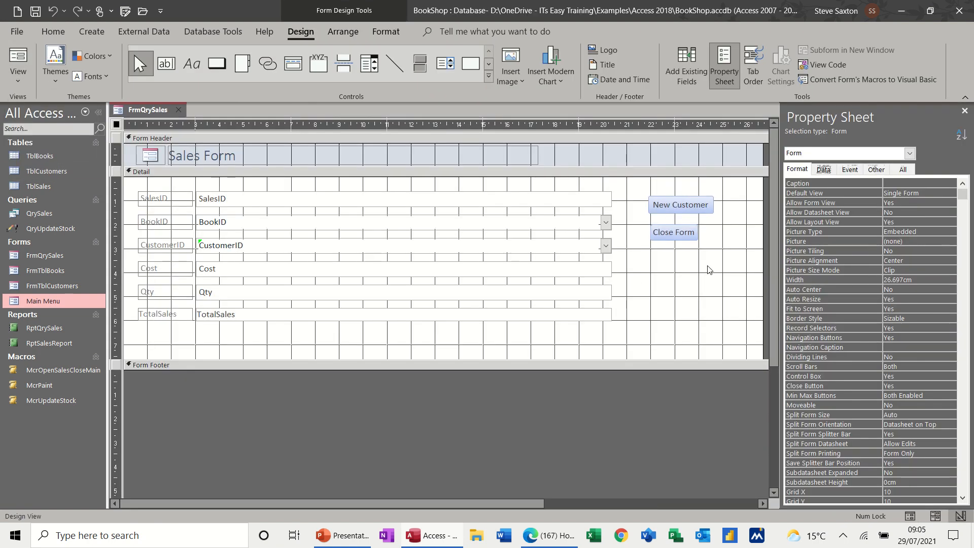
pyautogui.click(666, 233)
pyautogui.press('Delete')
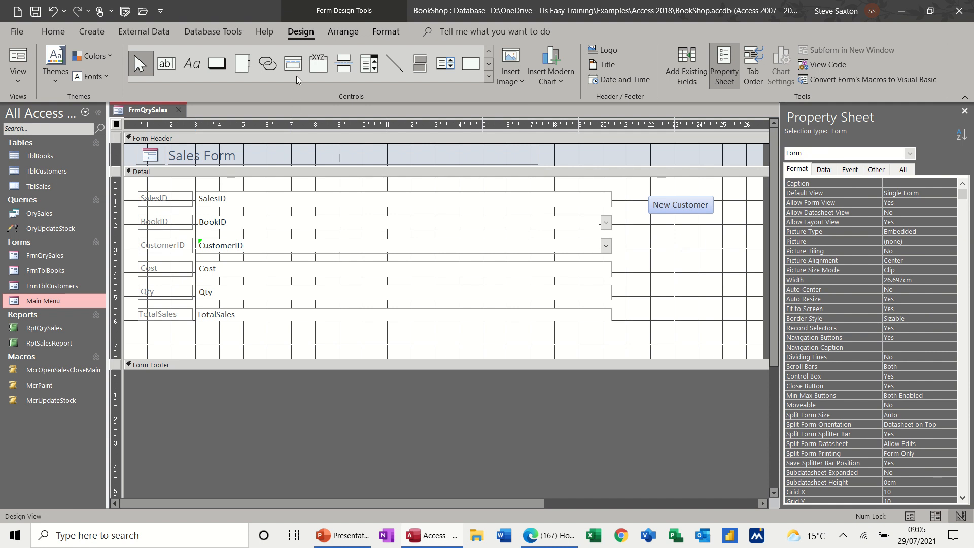
# - Create a new macro with an OpenForm action for the form Main Menu
pyautogui.click(93, 32)
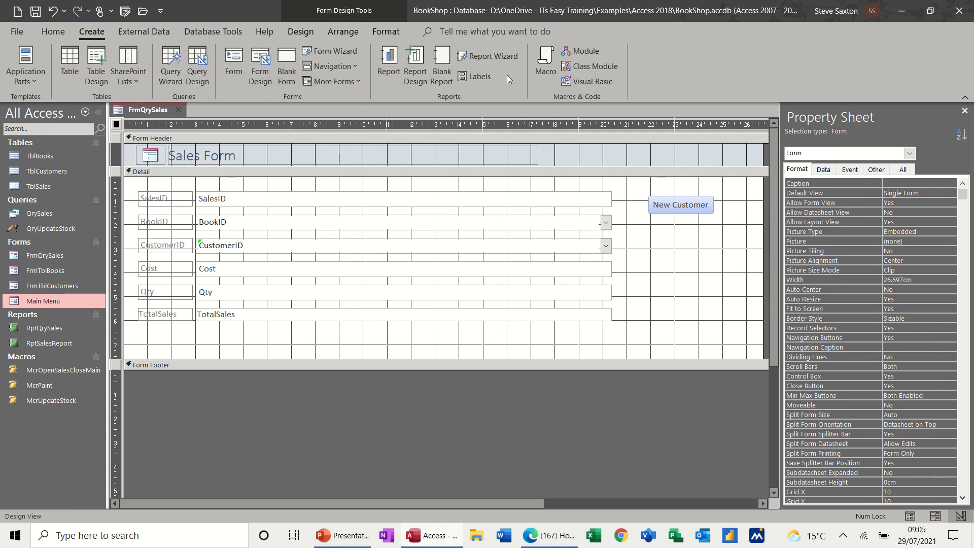
pyautogui.click(542, 66)
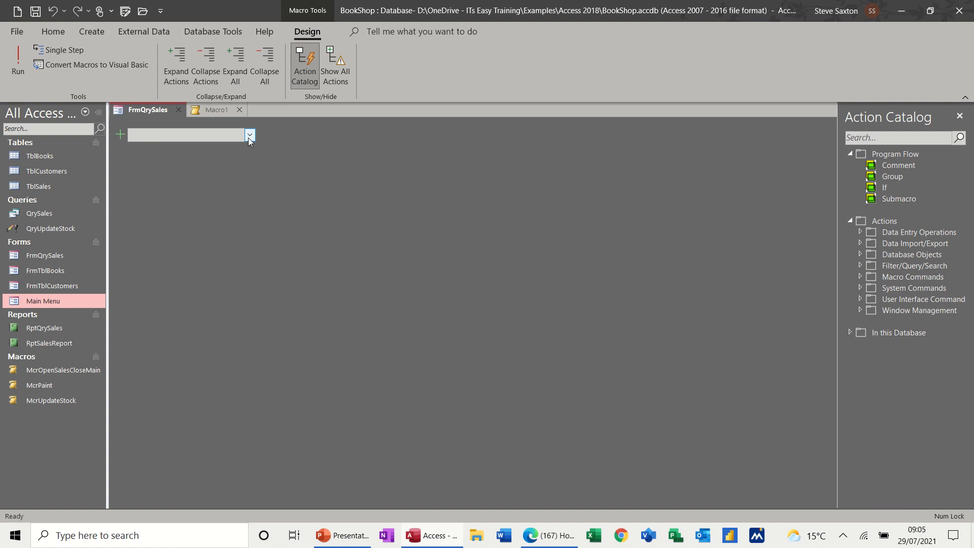
pyautogui.write('OpenForm')
pyautogui.press('Return')
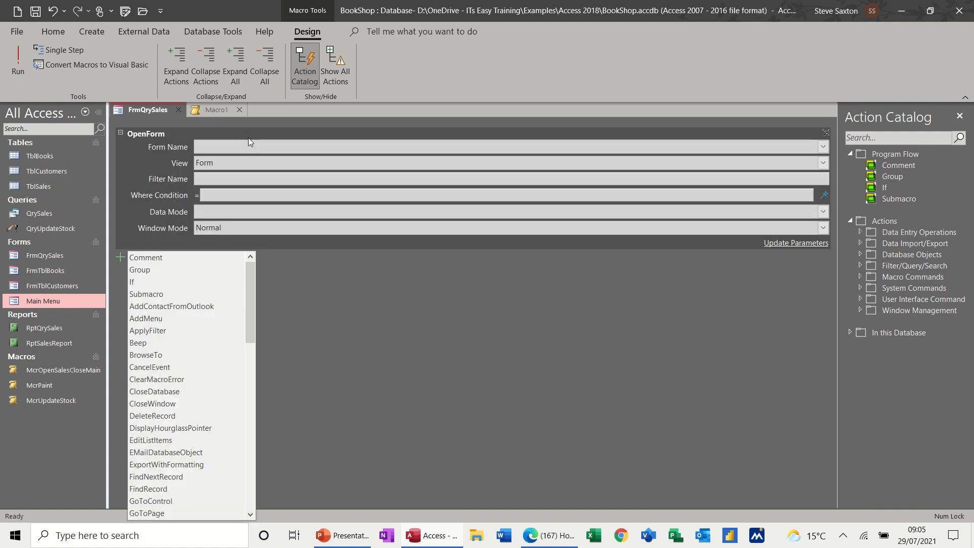
pyautogui.click(821, 146)
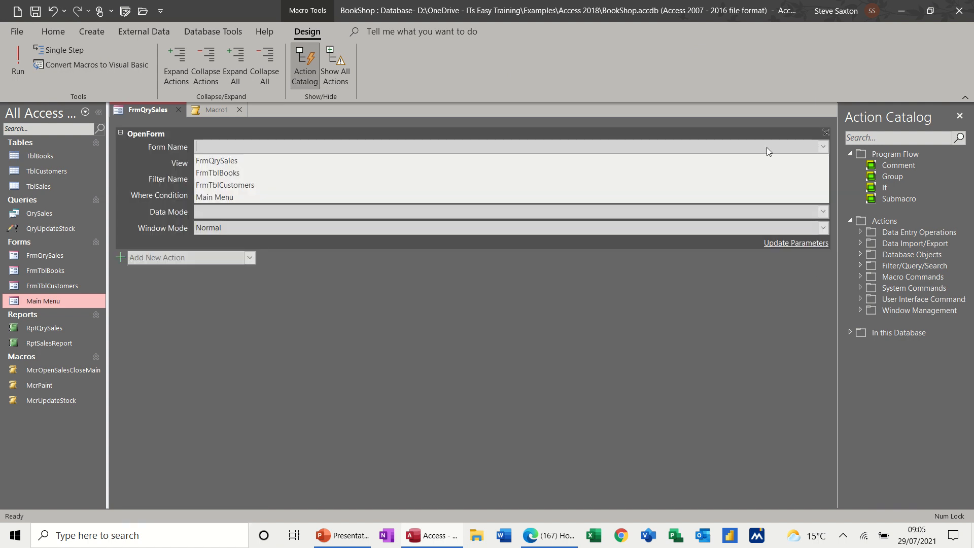
pyautogui.click(245, 197)
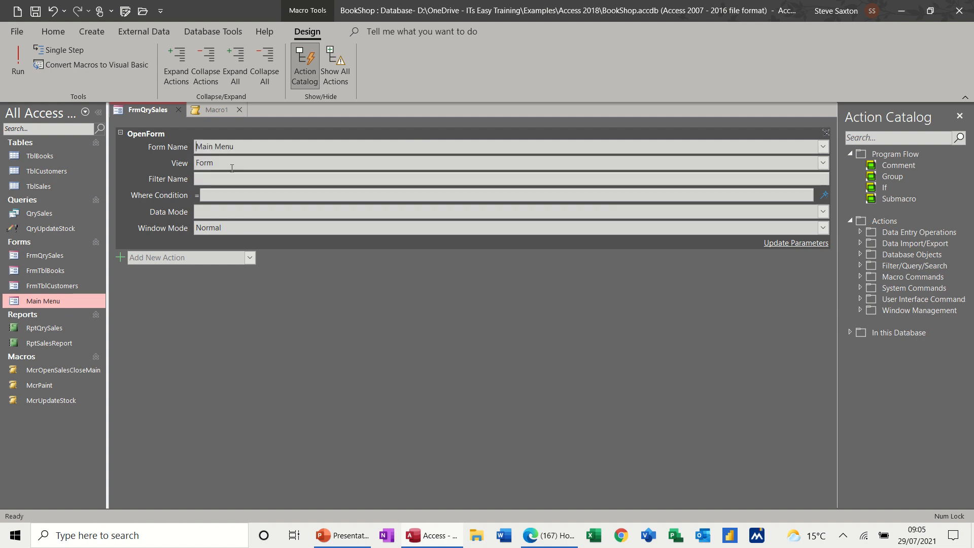
# - Add a CloseWindow action to the macro with object type Form and object name FrmQrySales
pyautogui.click(250, 260)
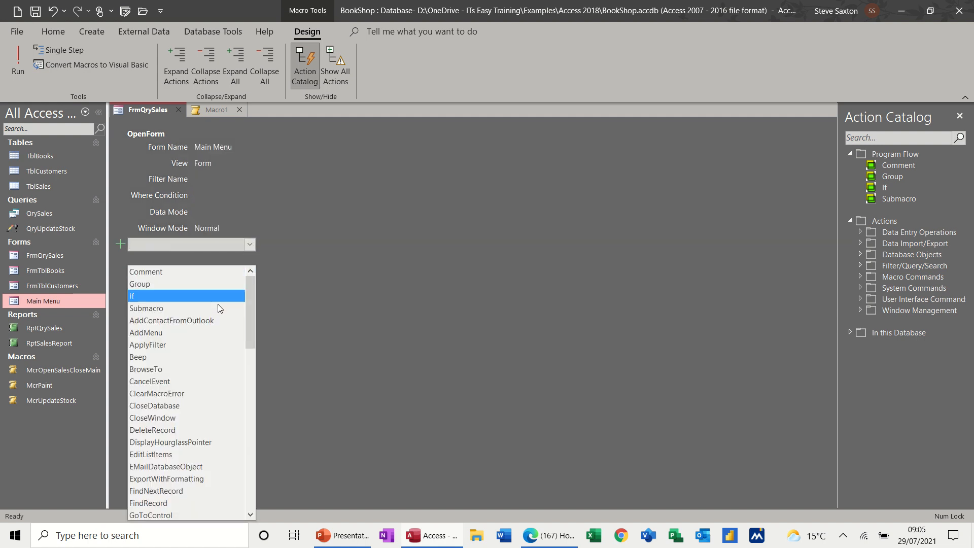
pyautogui.click(197, 417)
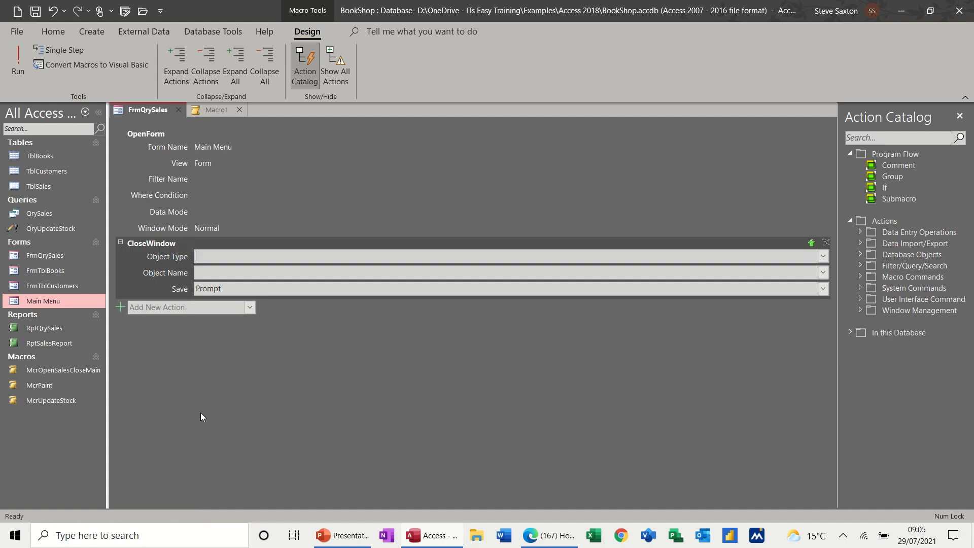
pyautogui.click(823, 257)
pyautogui.click(337, 306)
pyautogui.click(824, 273)
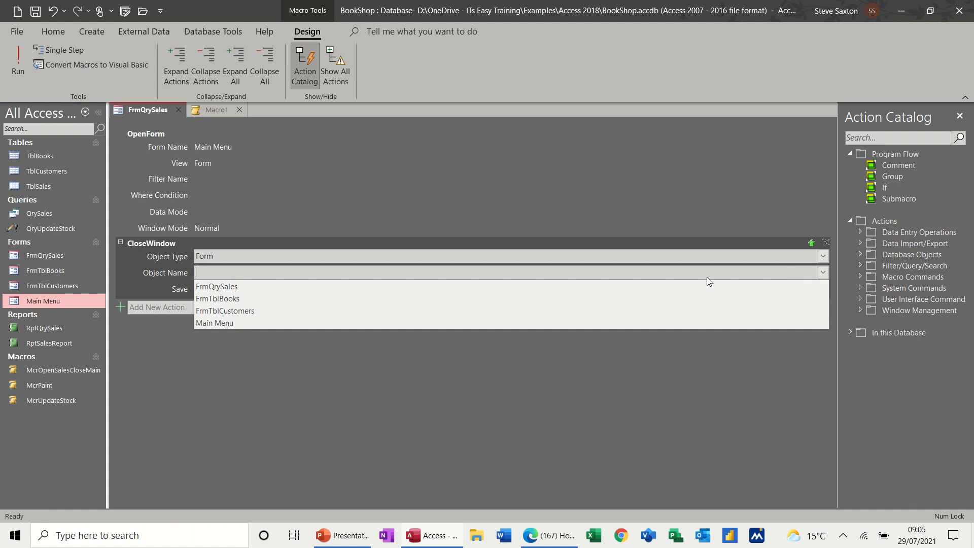
pyautogui.click(355, 289)
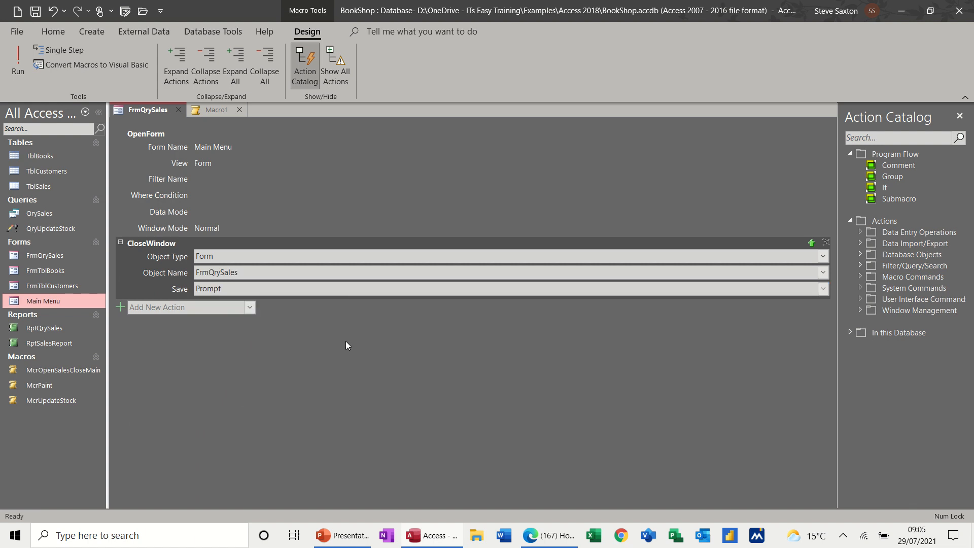
# - Save the macro as McrOpenMainCloseSales
pyautogui.click(35, 11)
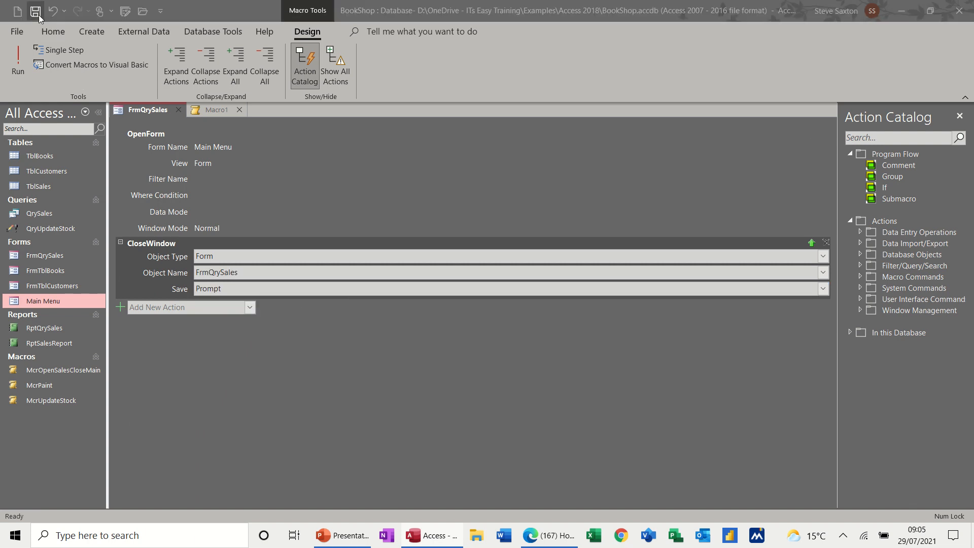
pyautogui.write('McrOpenMainCloseSales')
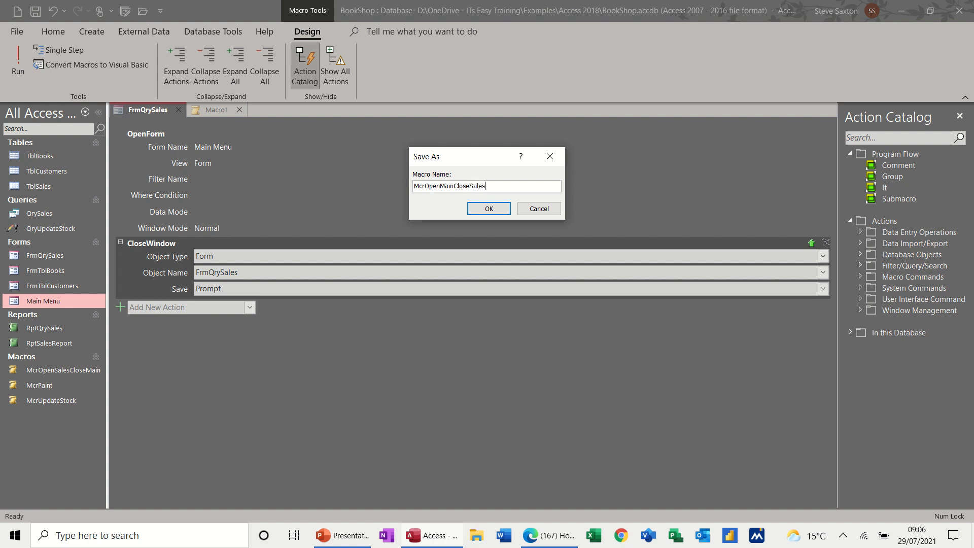
pyautogui.click(488, 209)
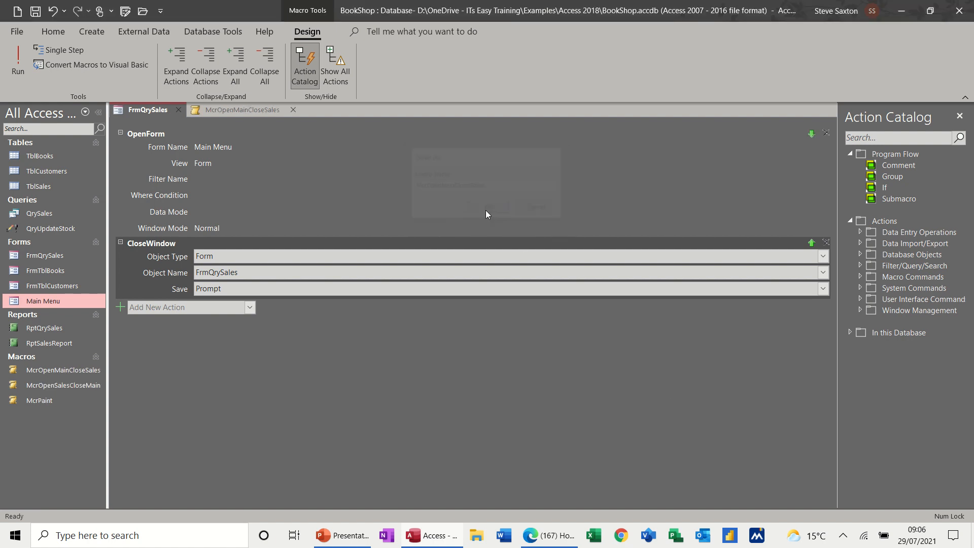
# - Draw a command button about 2.6 by 1 cm below New Customer on the sales form and set it to run McrOpenMainCloseSales
pyautogui.click(178, 110)
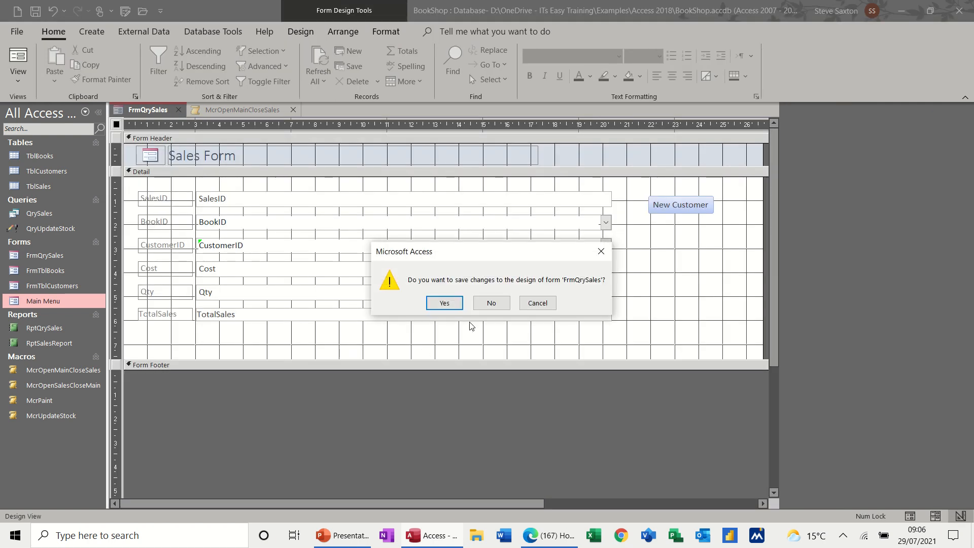
pyautogui.click(501, 305)
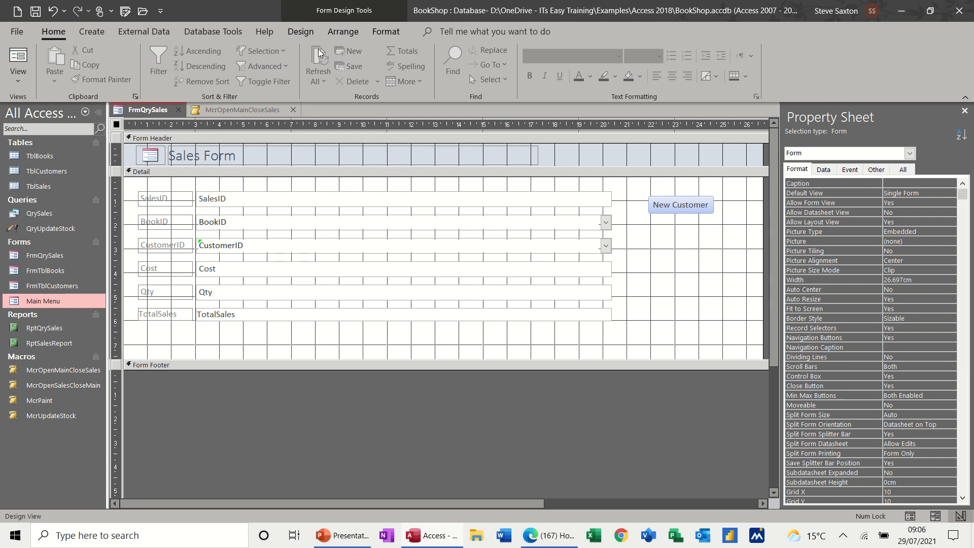
pyautogui.click(298, 34)
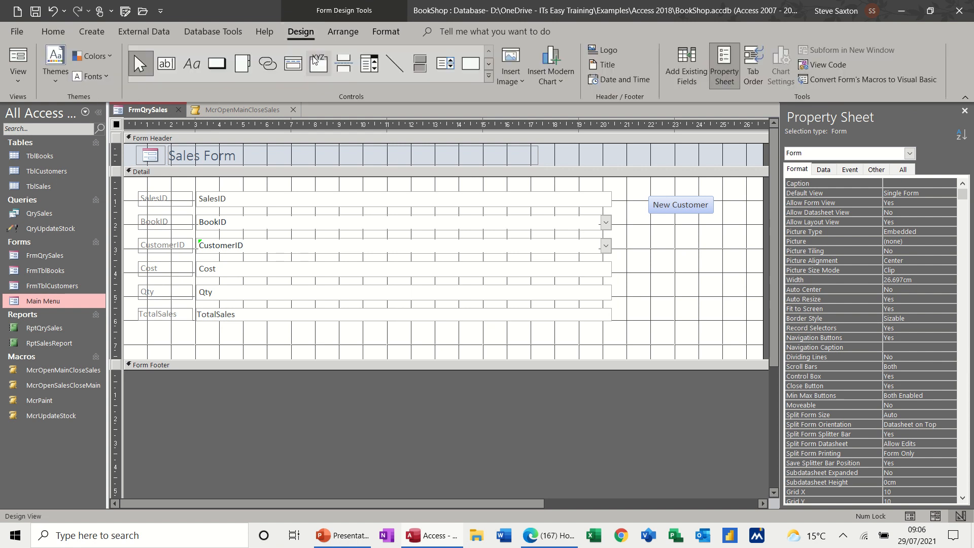
pyautogui.click(218, 65)
pyautogui.moveTo(652, 222)
pyautogui.mouseDown()
pyautogui.moveTo(683, 246)
pyautogui.moveTo(714, 247)
pyautogui.mouseUp()
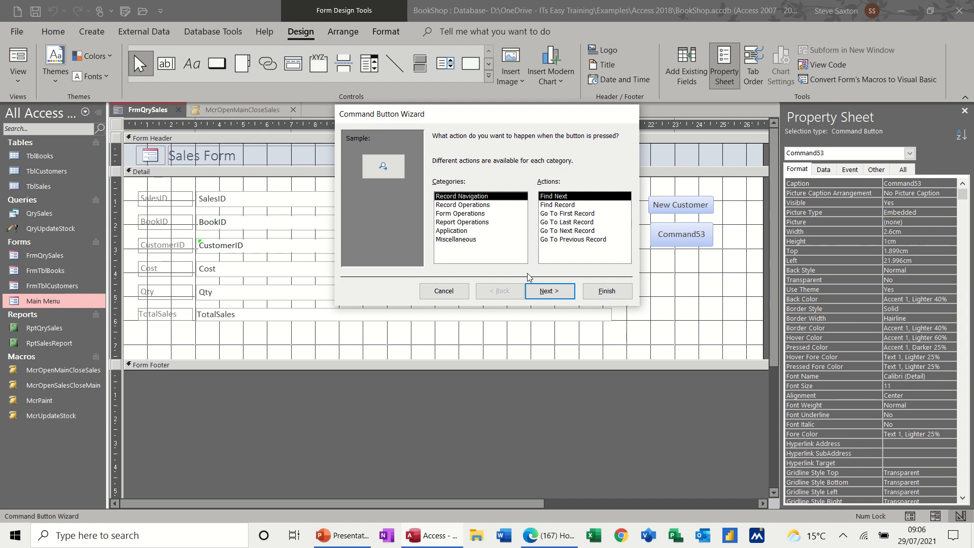
pyautogui.click(453, 241)
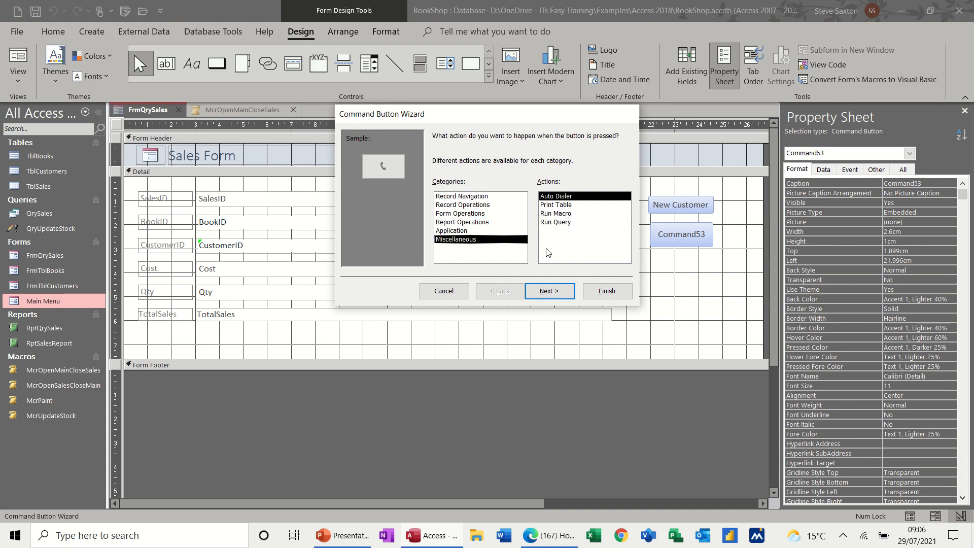
pyautogui.click(564, 213)
pyautogui.click(552, 291)
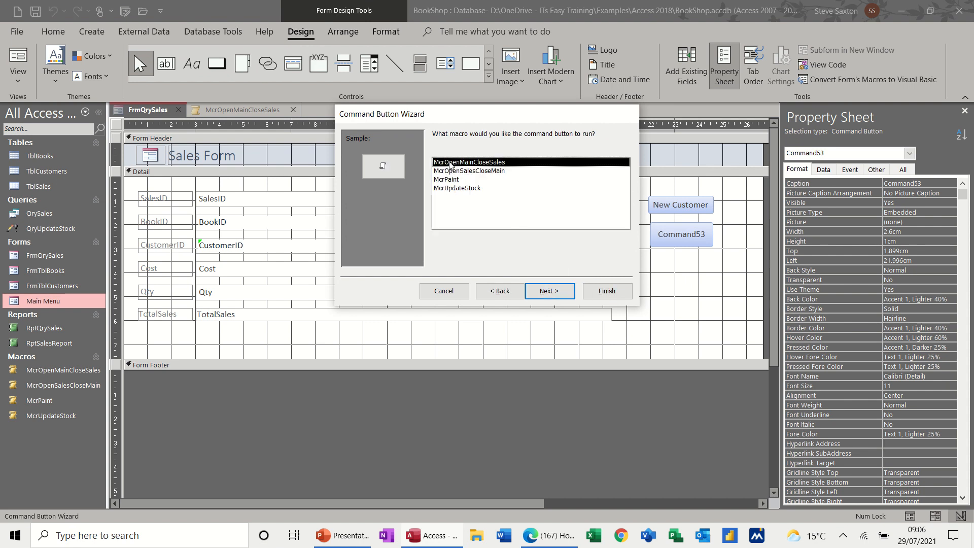
pyautogui.click(557, 291)
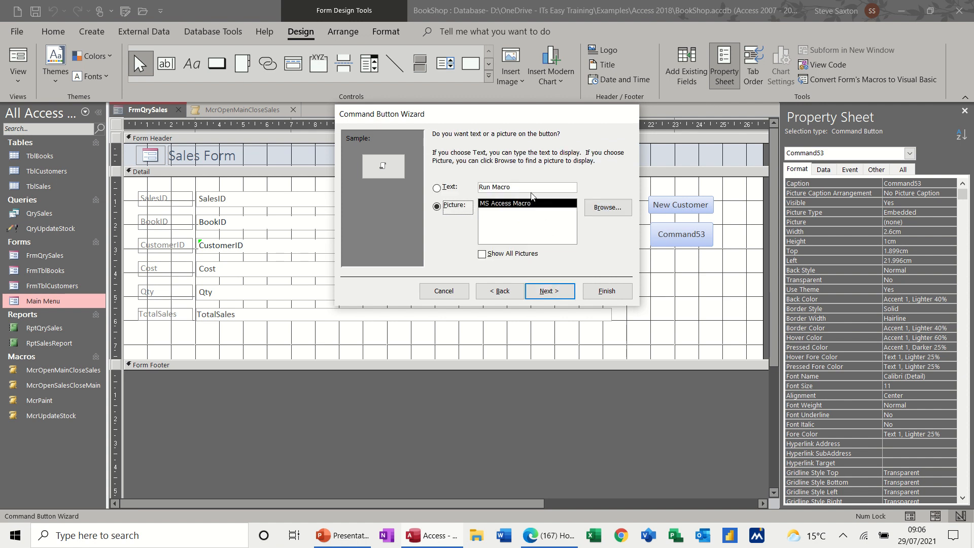
# - Give the new sales form button the text "Open Main Menu" and finish the wizard
pyautogui.moveTo(506, 187); pyautogui.dragTo(477, 187)
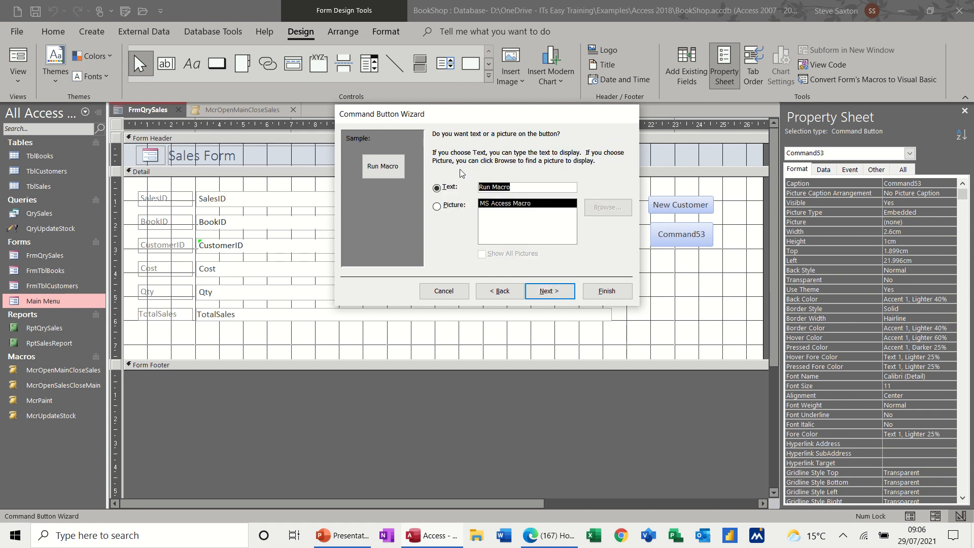
pyautogui.write('Open Main Menu')
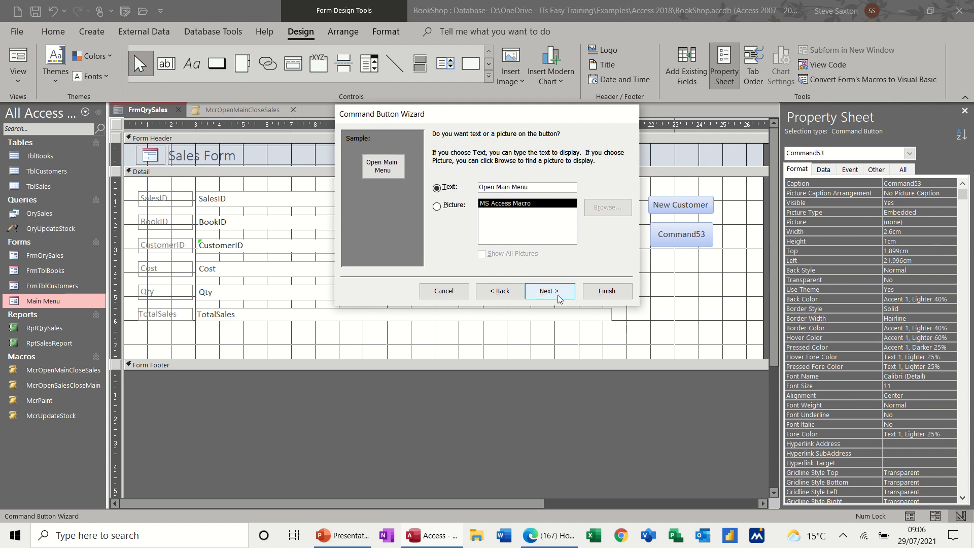
pyautogui.click(601, 294)
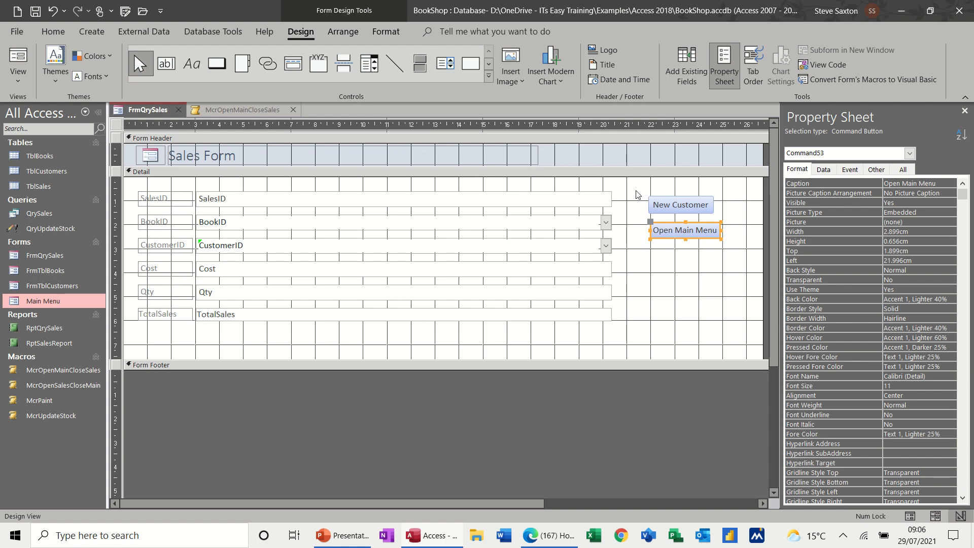
# - Arrange the New Customer and Open Main Menu buttons together in a stacked layout
pyautogui.moveTo(636, 190); pyautogui.dragTo(726, 253)
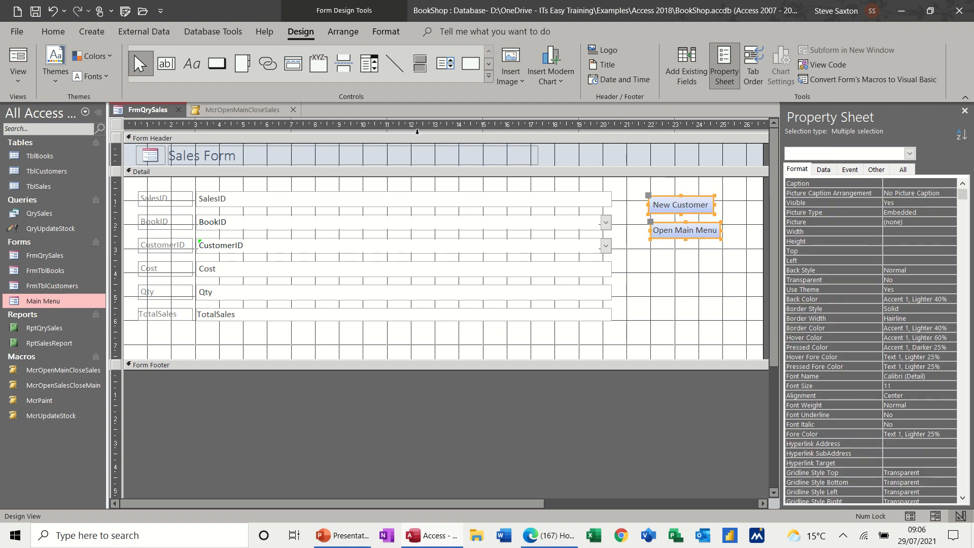
pyautogui.click(343, 31)
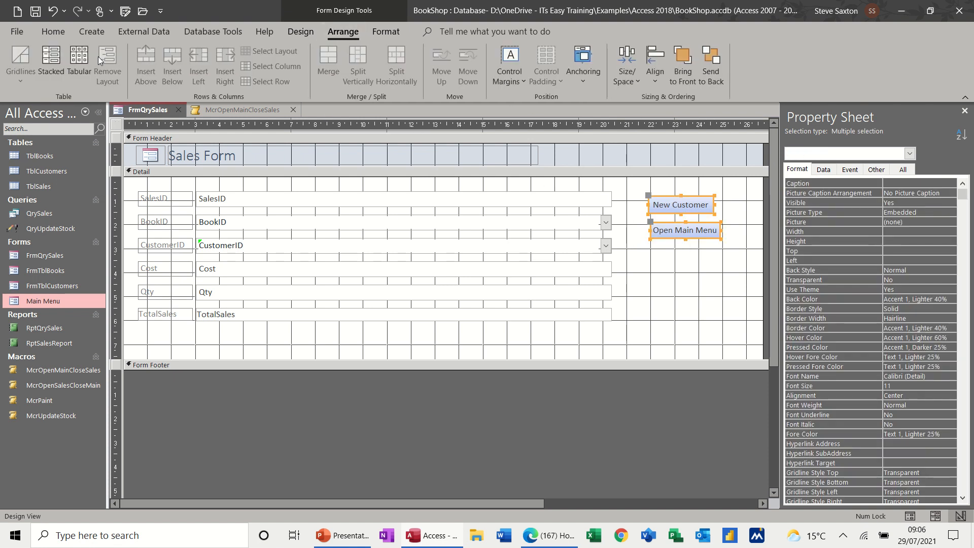
pyautogui.click(62, 56)
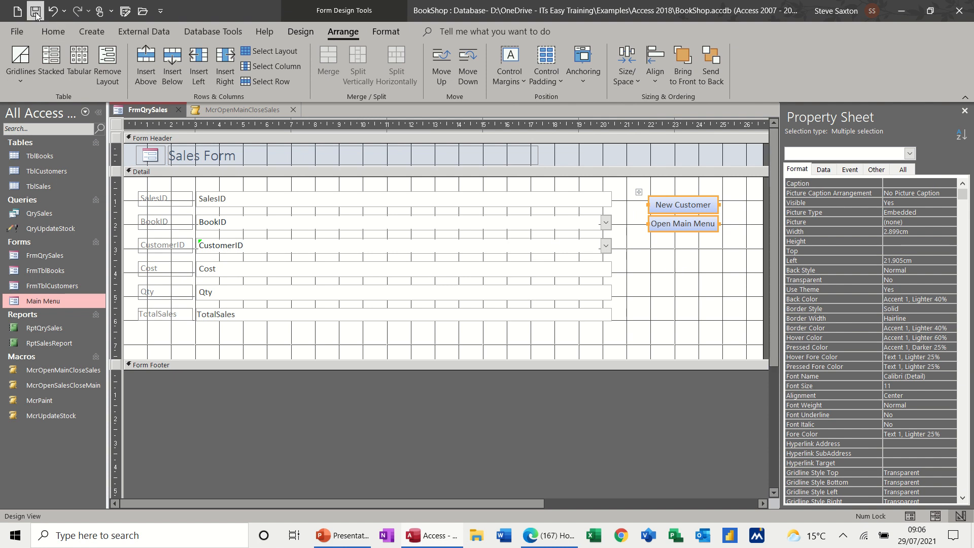
# - Test the Open Main Menu and macro-driven Open Sales Form buttons in Form view, closing the McrOpenMainCloseSales macro and ending on the Main Menu
pyautogui.click(298, 32)
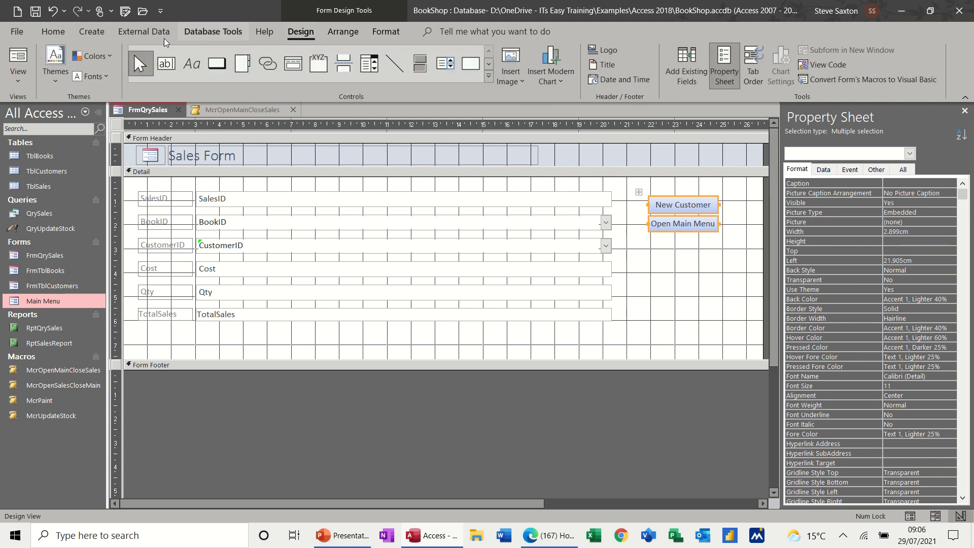
pyautogui.click(18, 57)
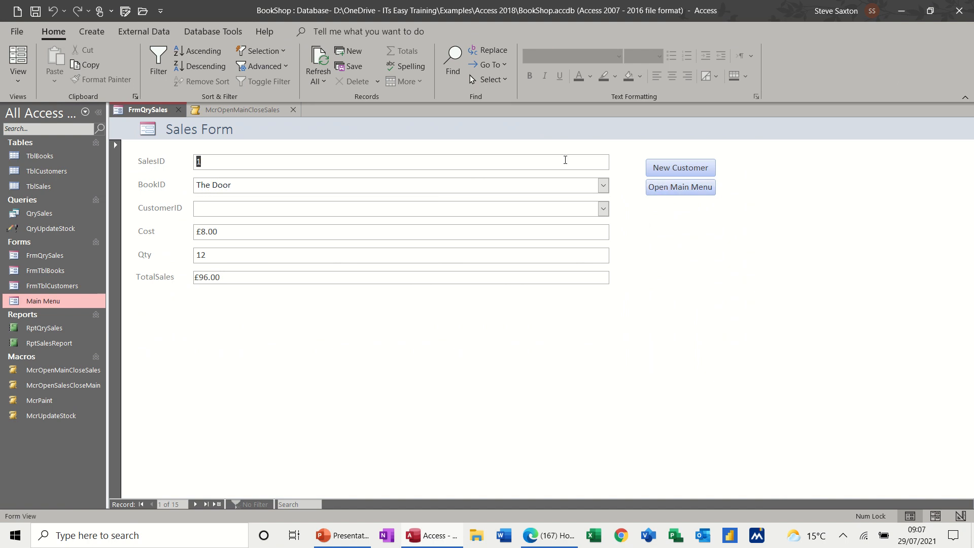
pyautogui.click(681, 187)
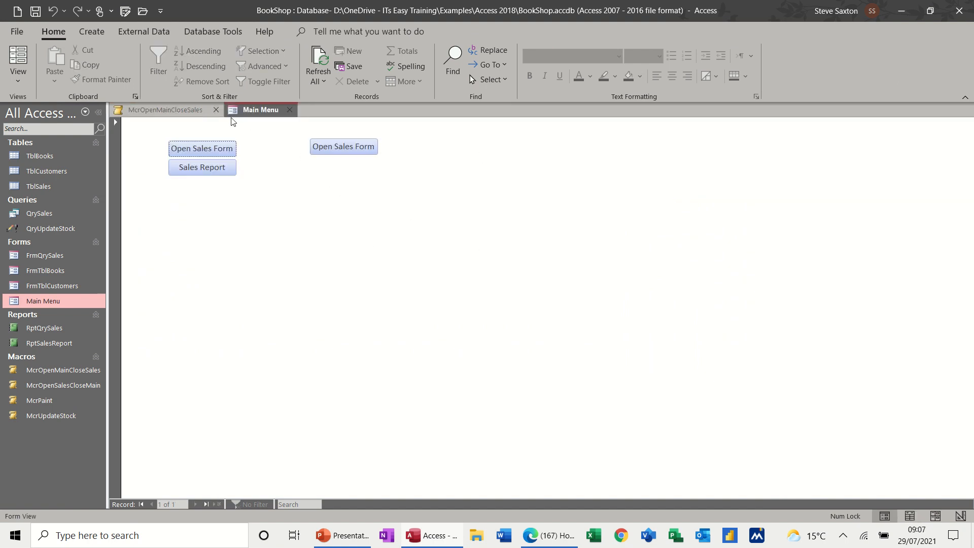
pyautogui.click(216, 110)
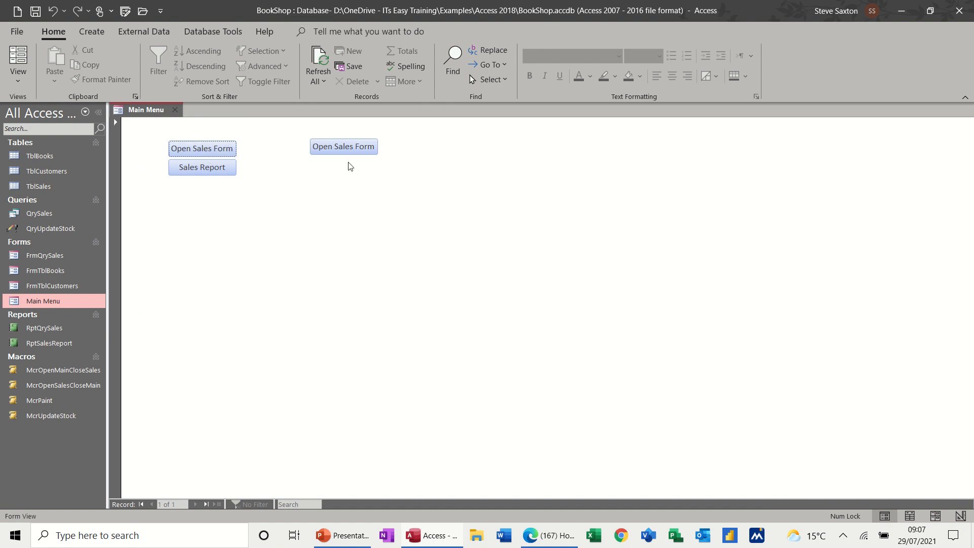
pyautogui.click(344, 148)
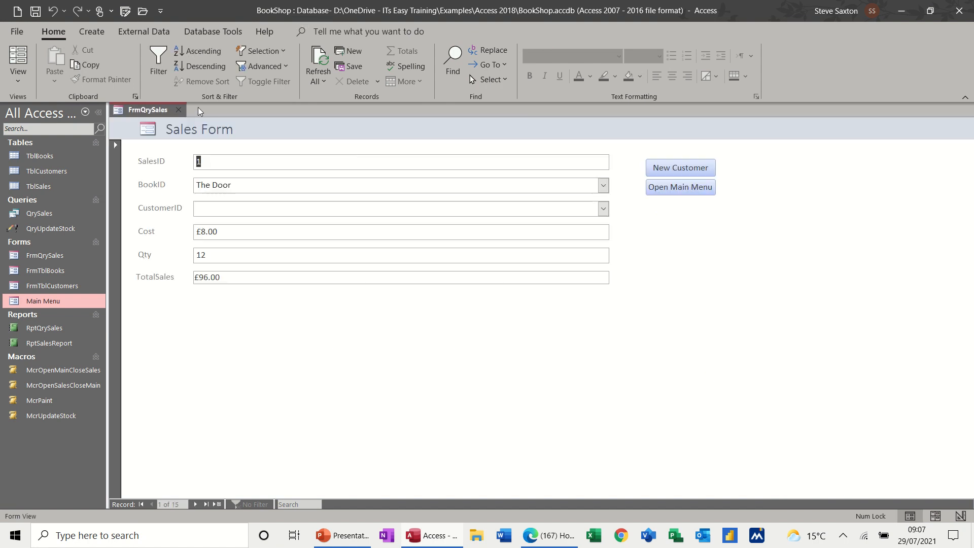
pyautogui.click(680, 187)
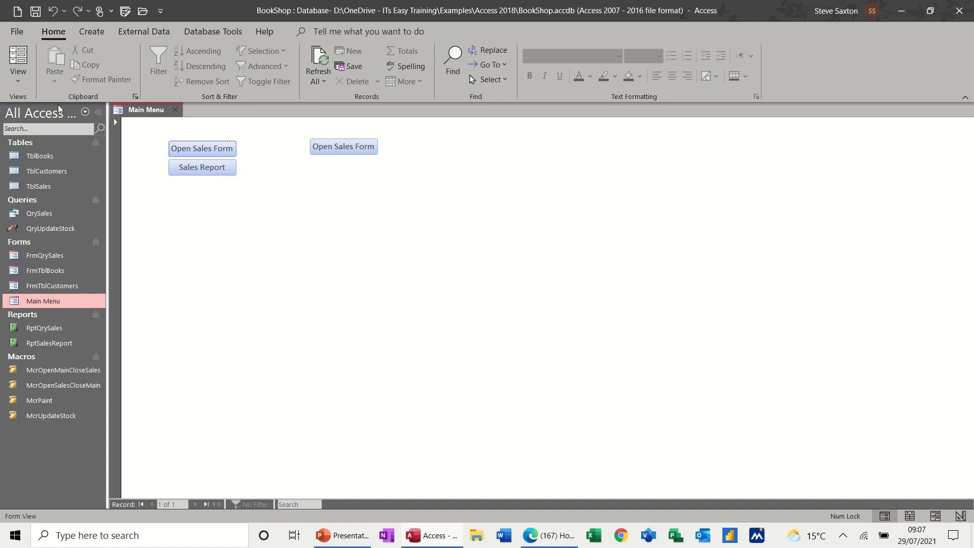
# - Draw a command button about 3.5 by 1.2 cm below the Main Menu's separate Open Sales Form button in Design view
pyautogui.click(19, 82)
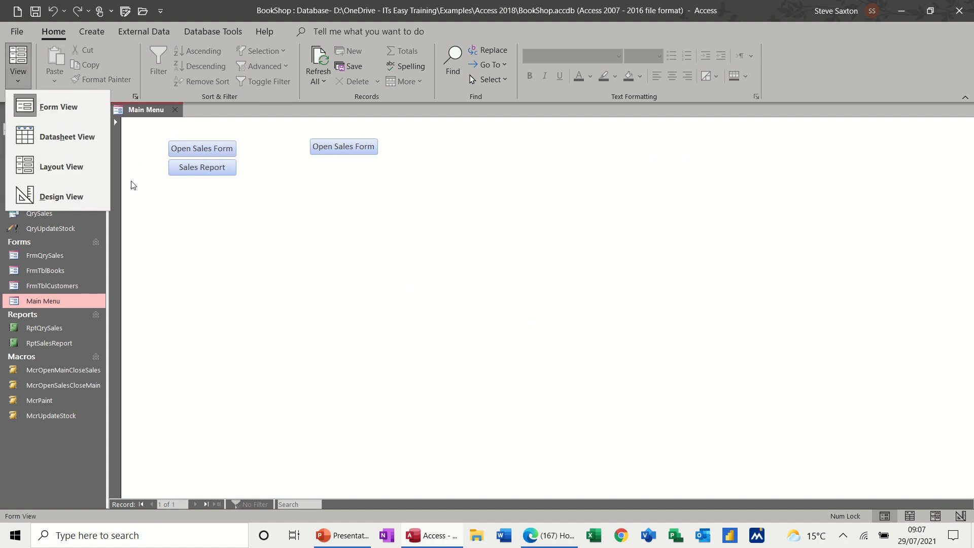
pyautogui.click(68, 196)
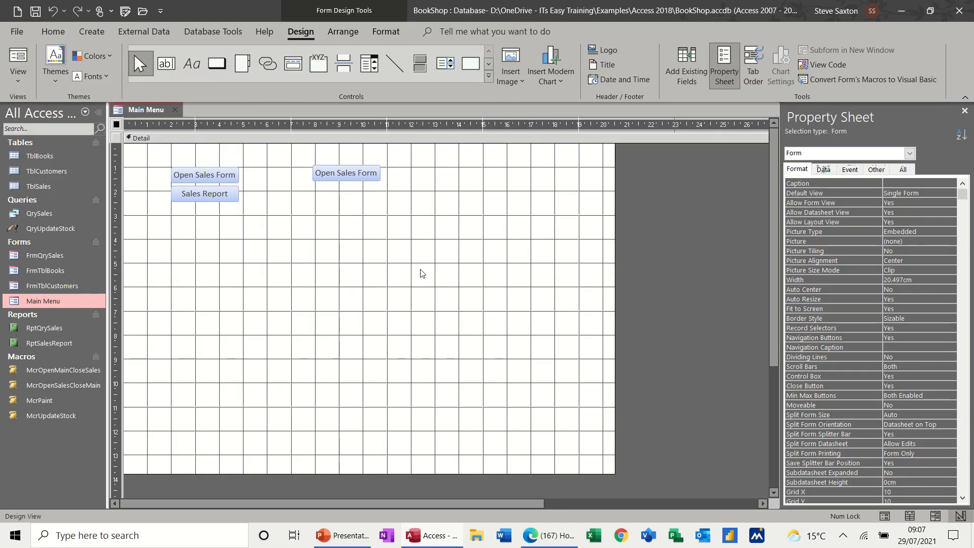
pyautogui.click(216, 63)
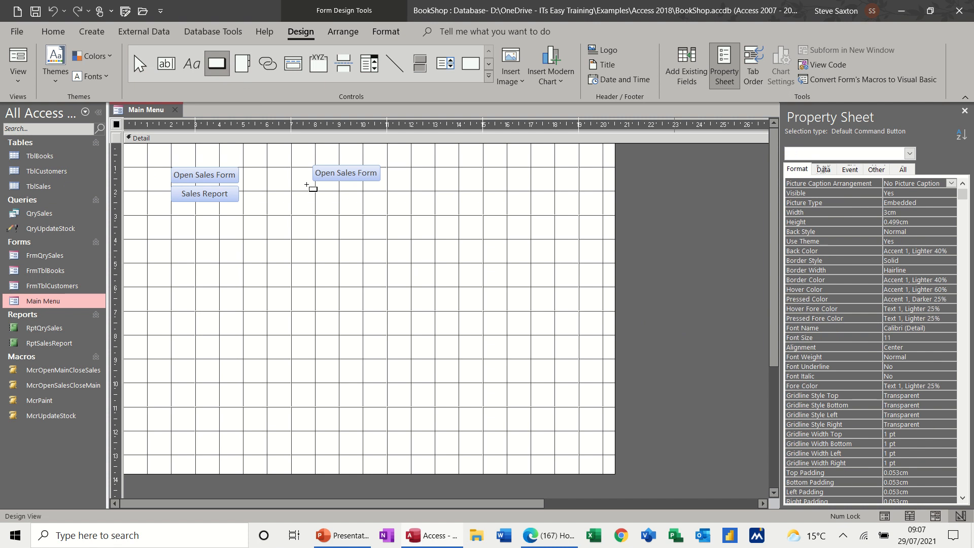
pyautogui.moveTo(313, 193); pyautogui.dragTo(396, 222)
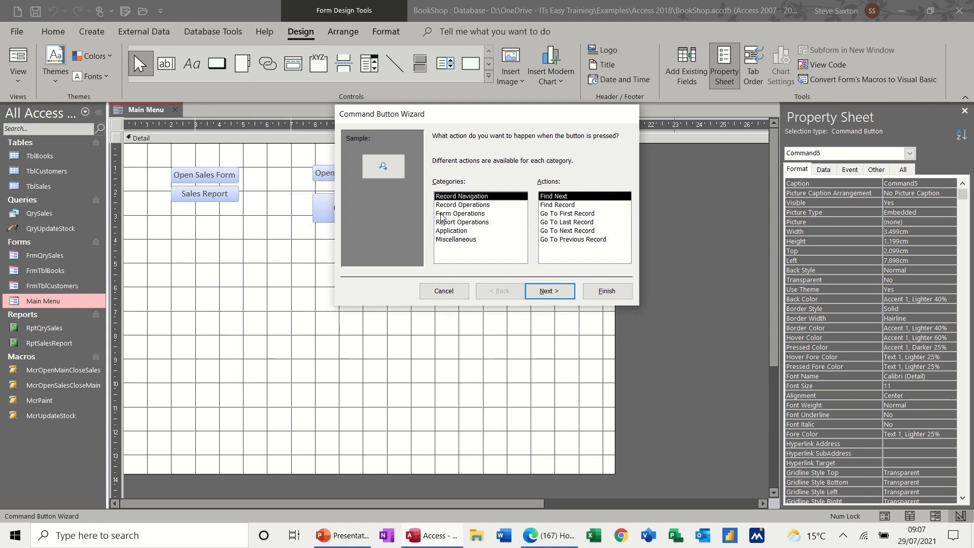
# - Set the new Main Menu button's action to Run Query, using the query QrySales
pyautogui.click(452, 231)
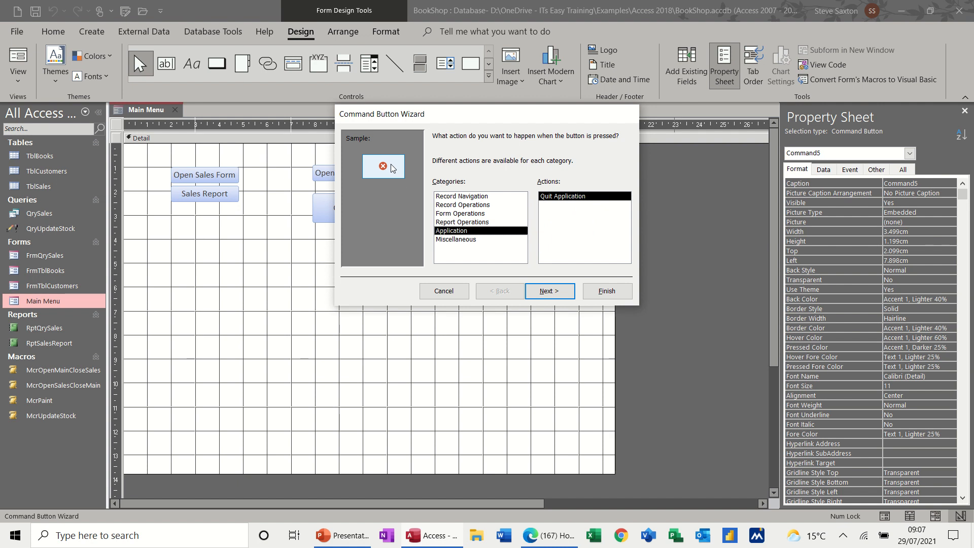
pyautogui.click(446, 240)
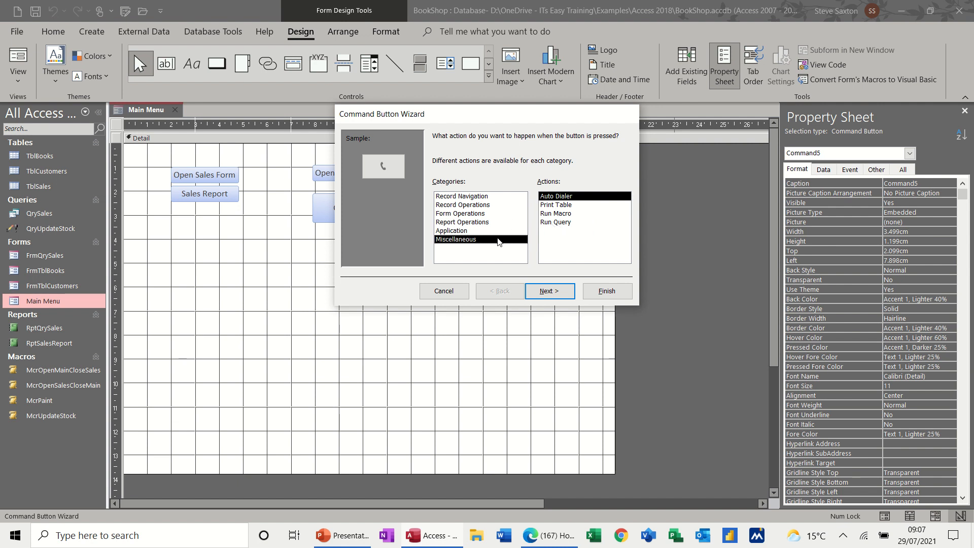
pyautogui.click(560, 226)
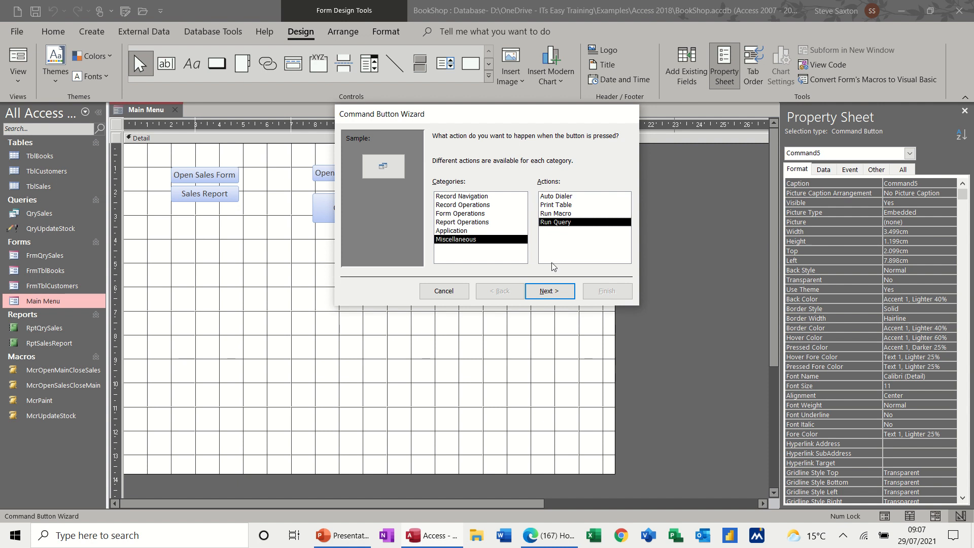
pyautogui.click(559, 293)
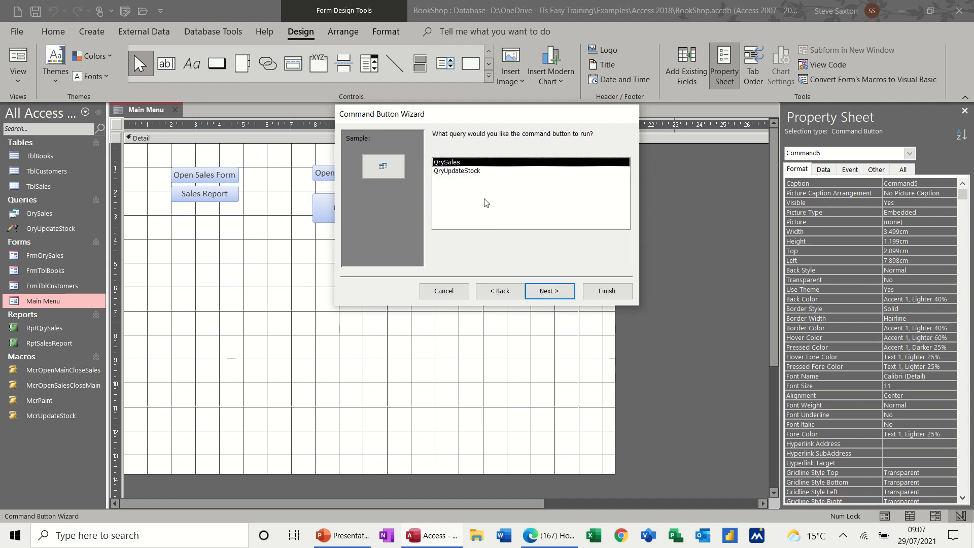
pyautogui.click(545, 293)
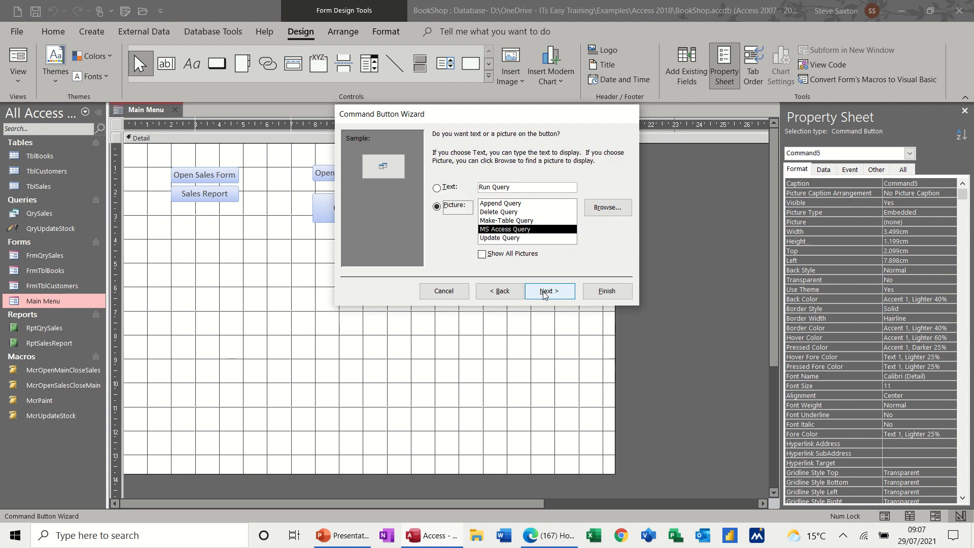
# - Label the new query button with the text "Sales details" instead of a picture, and finish the Command Button Wizard
pyautogui.click(438, 189)
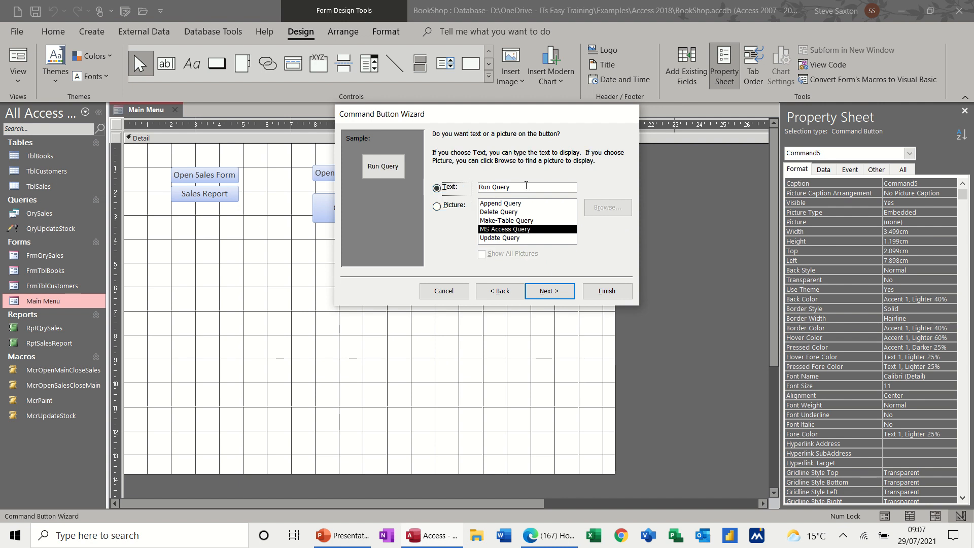
pyautogui.moveTo(511, 187); pyautogui.dragTo(477, 187)
pyautogui.write('Sales d')
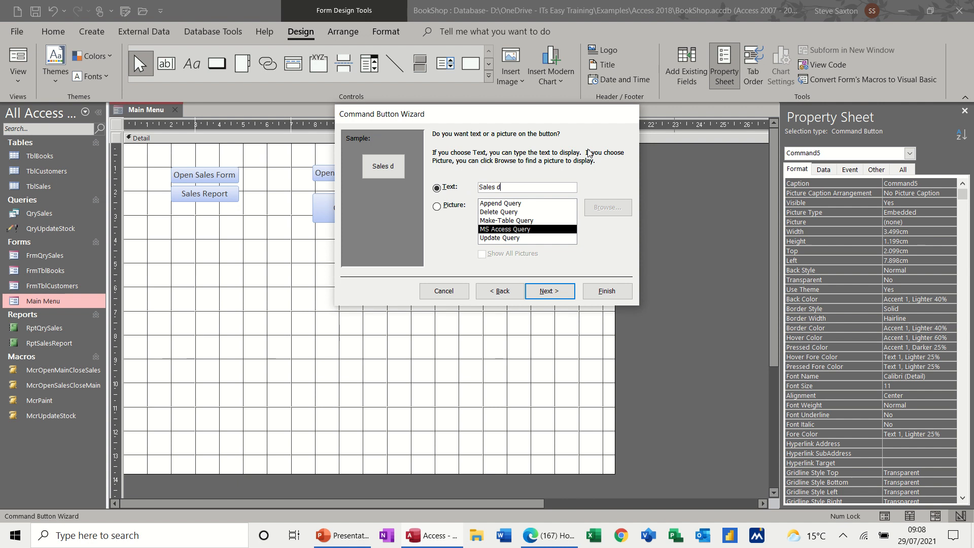
pyautogui.write('etails')
pyautogui.click(550, 291)
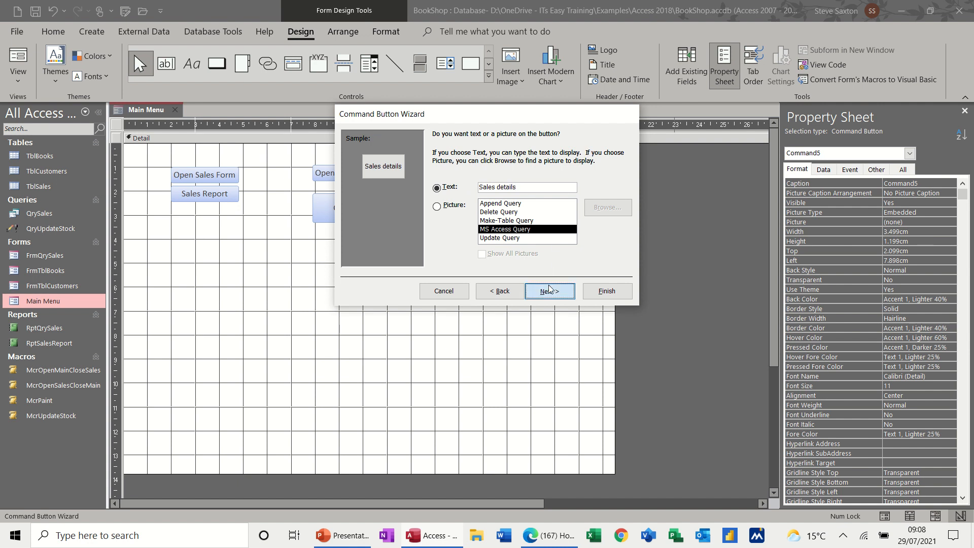
pyautogui.click(584, 293)
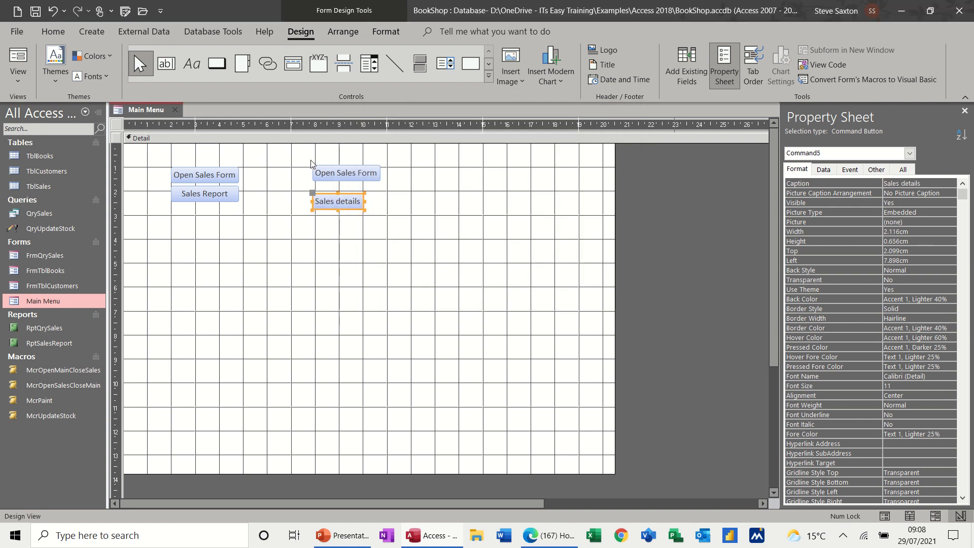
# - Arrange the separate Open Sales Form button and the Sales details button together in a stacked layout, and save the form
pyautogui.moveTo(309, 161); pyautogui.dragTo(388, 227)
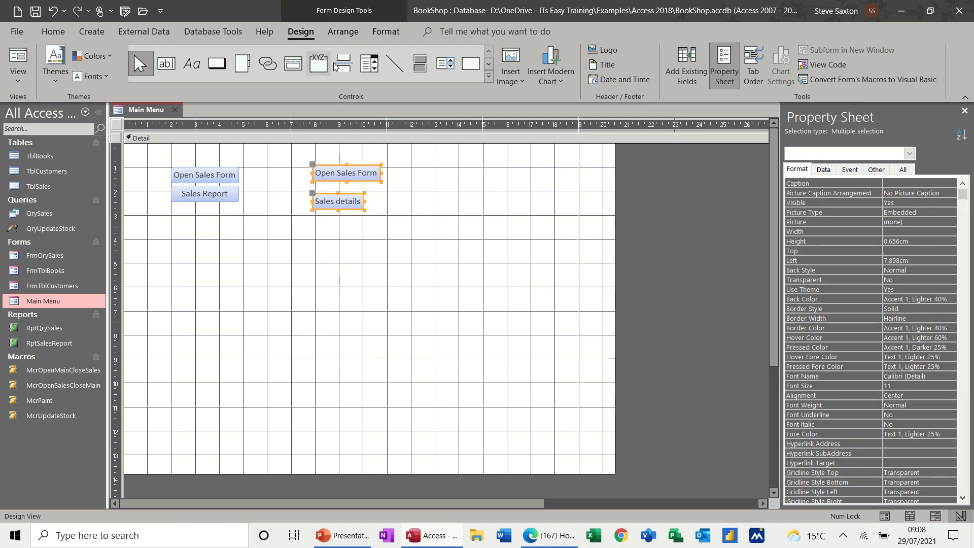
pyautogui.click(344, 34)
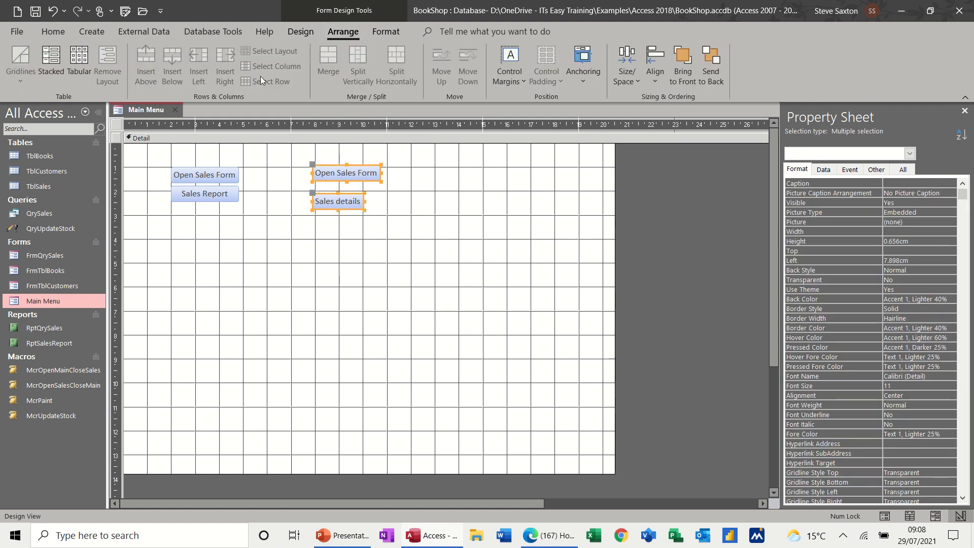
pyautogui.click(52, 65)
pyautogui.click(244, 211)
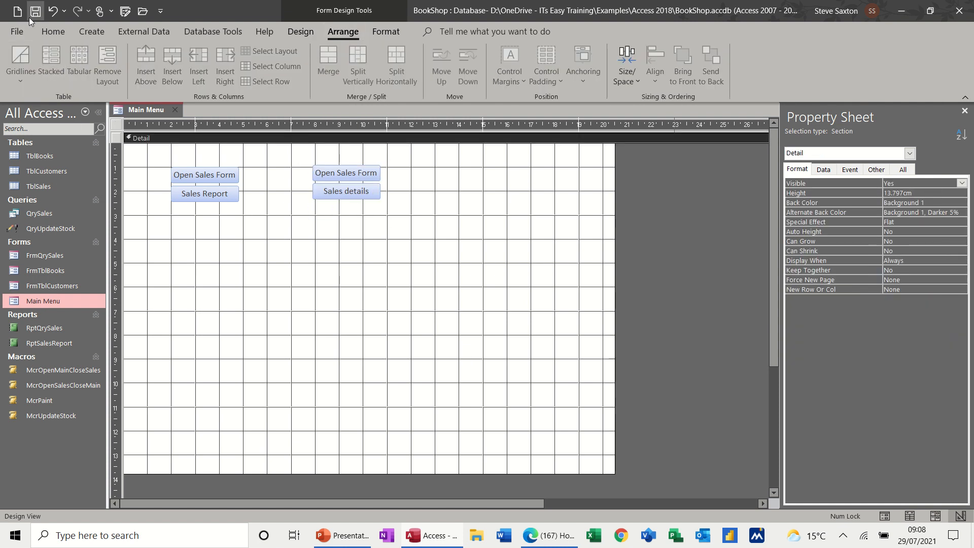
# - Test the Sales details button in the Main Menu's Form view
pyautogui.click(299, 32)
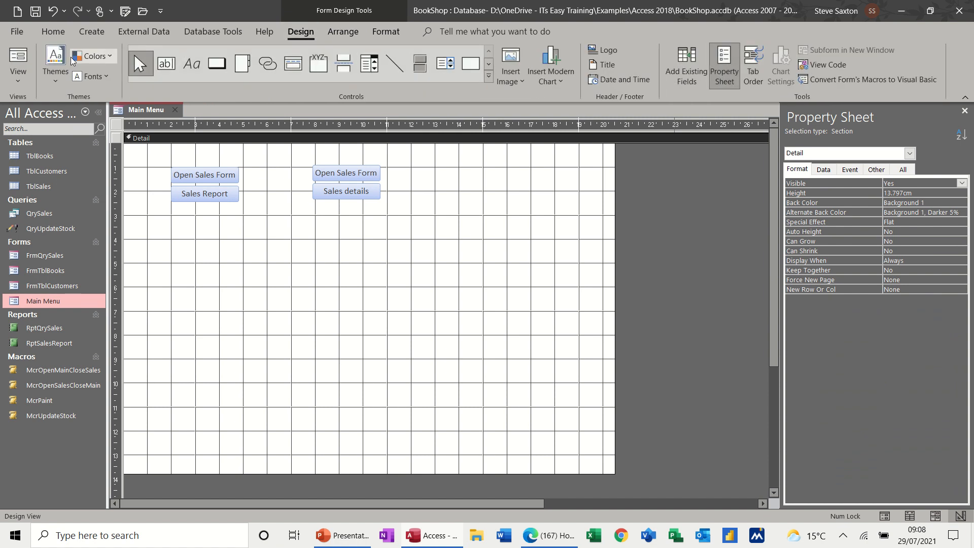
pyautogui.click(18, 56)
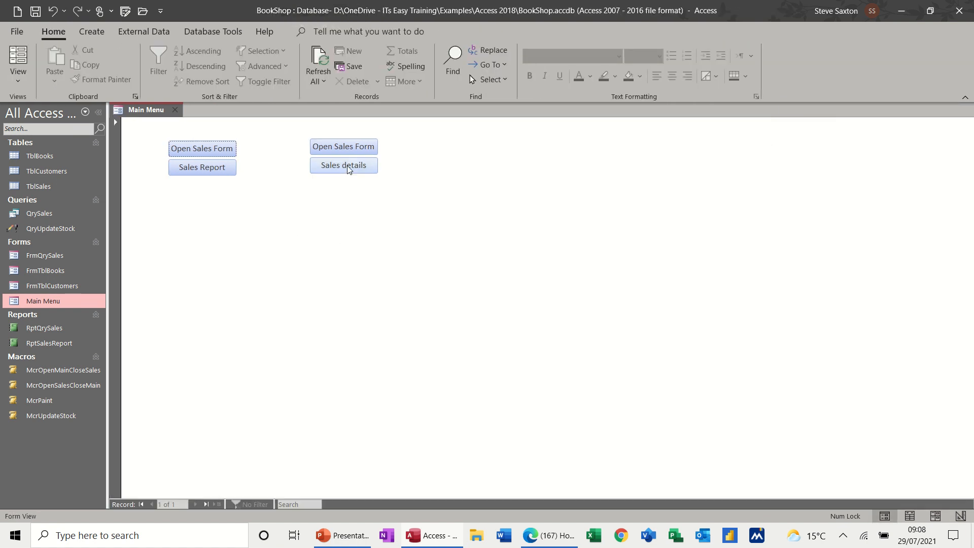
pyautogui.click(336, 166)
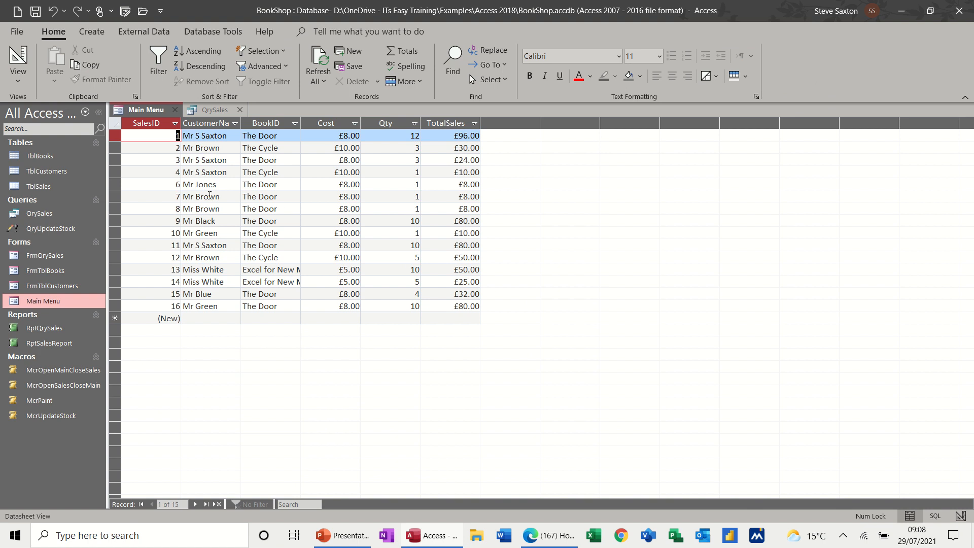
# - Close the Main Menu and the QrySales datasheet, and reopen the Main Menu form
pyautogui.click(175, 111)
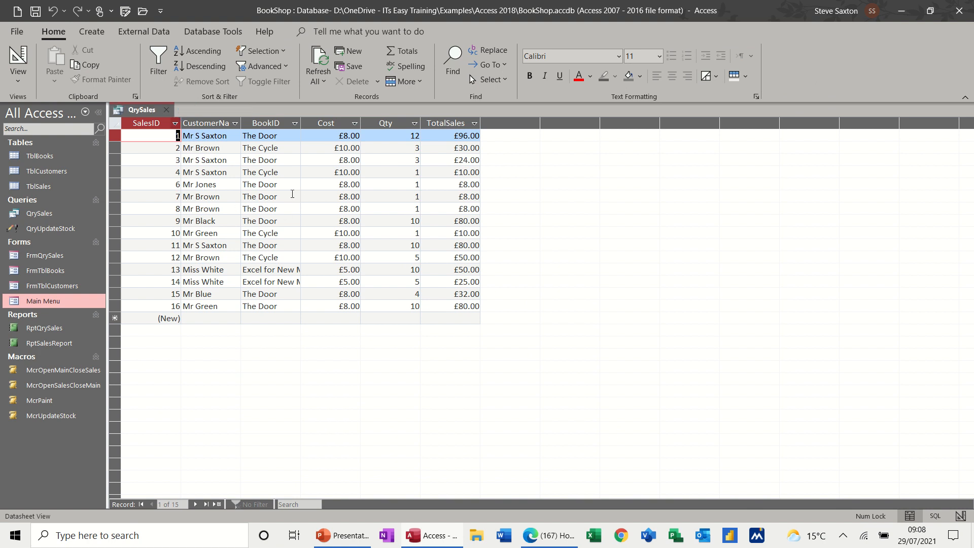
pyautogui.click(167, 111)
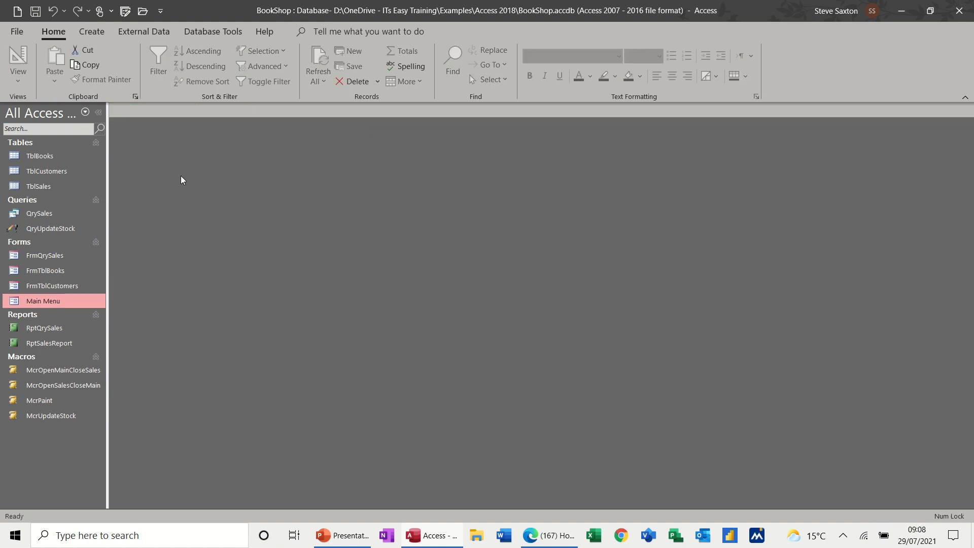
pyautogui.doubleClick(53, 299)
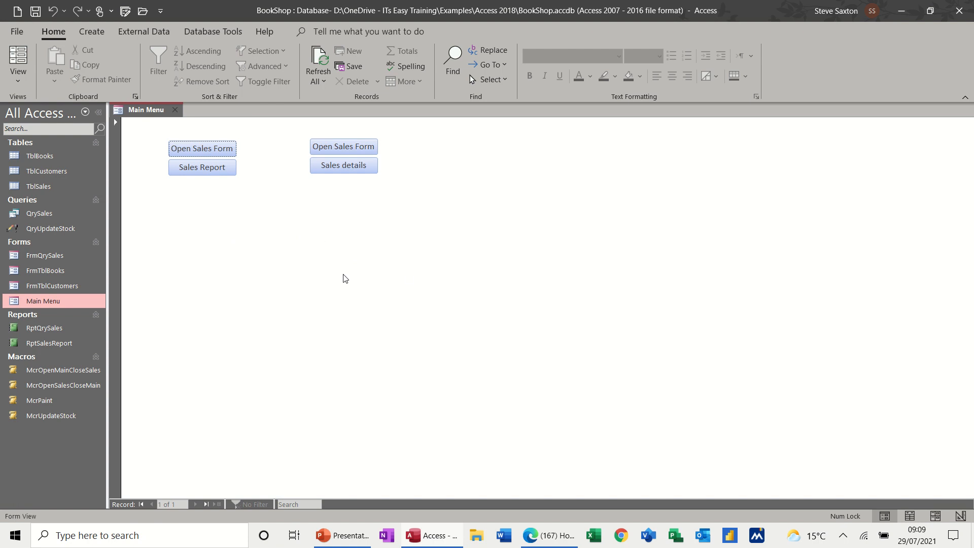
# - Examine the Display Form choices in the Current Database options, and cancel the options dialog
pyautogui.click(18, 32)
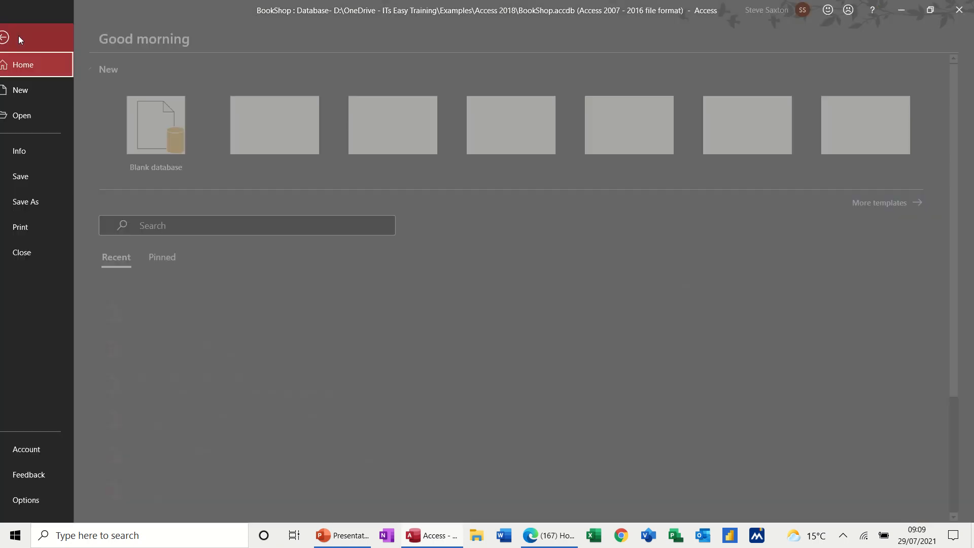
pyautogui.click(51, 499)
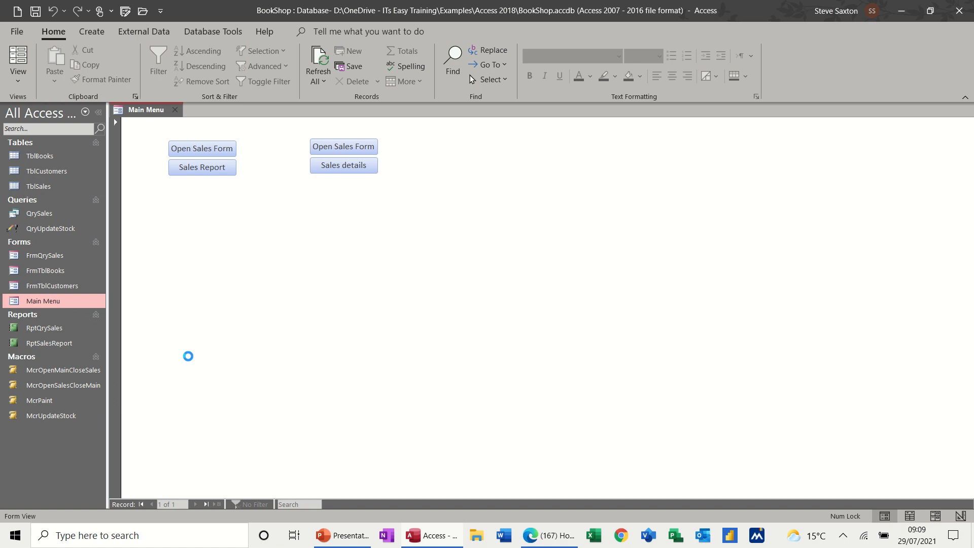
pyautogui.click(252, 101)
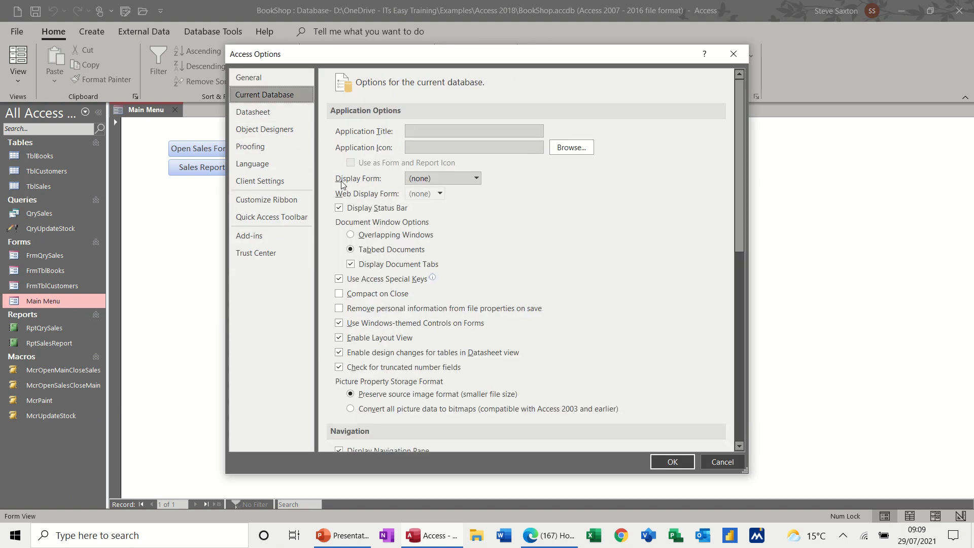
pyautogui.click(480, 181)
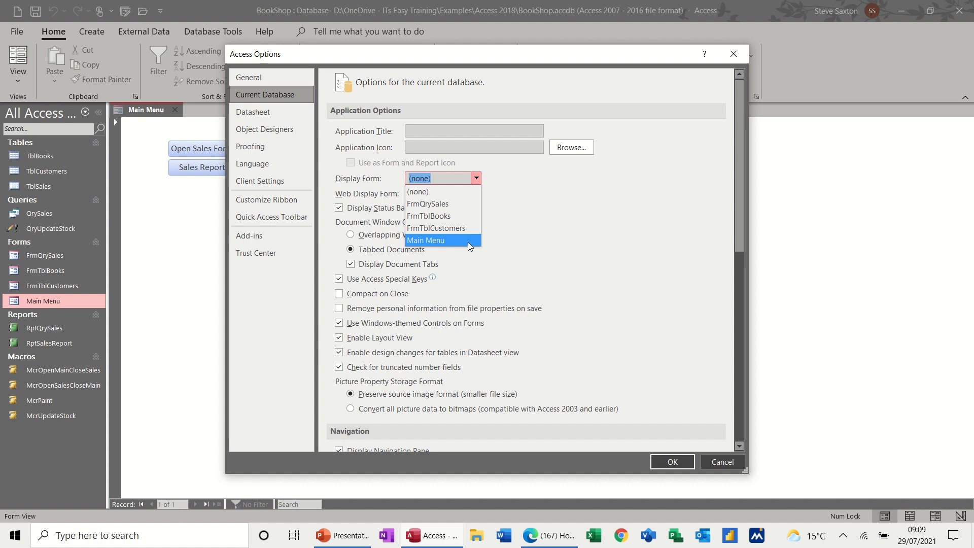
pyautogui.click(427, 194)
pyautogui.click(715, 463)
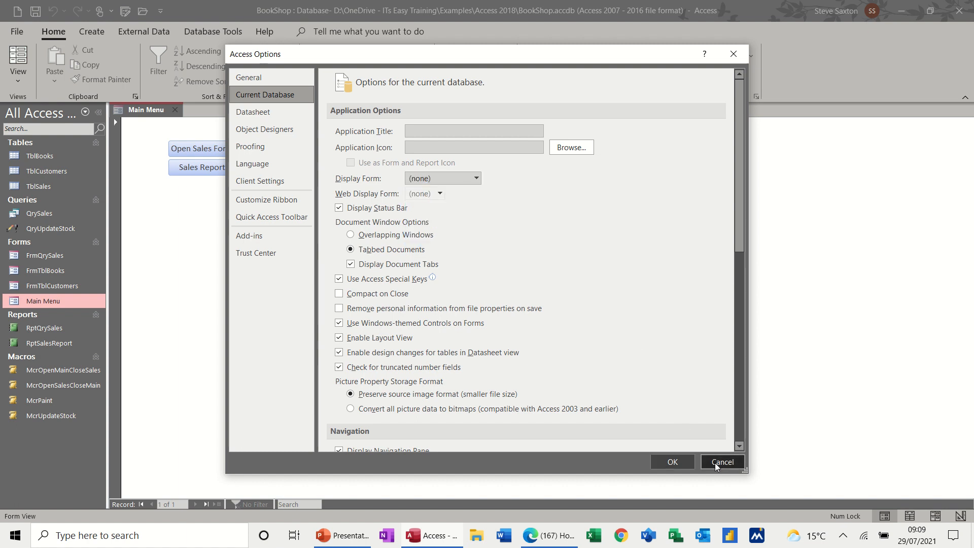